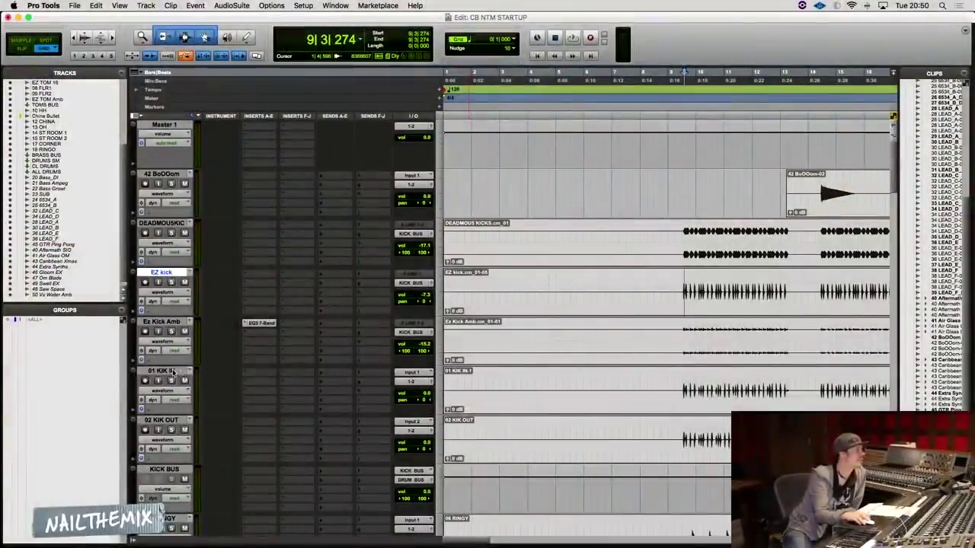
# - Select 01 KIK IN, set the start at its first kick hit, solo it and audition
pyautogui.click(172, 372)
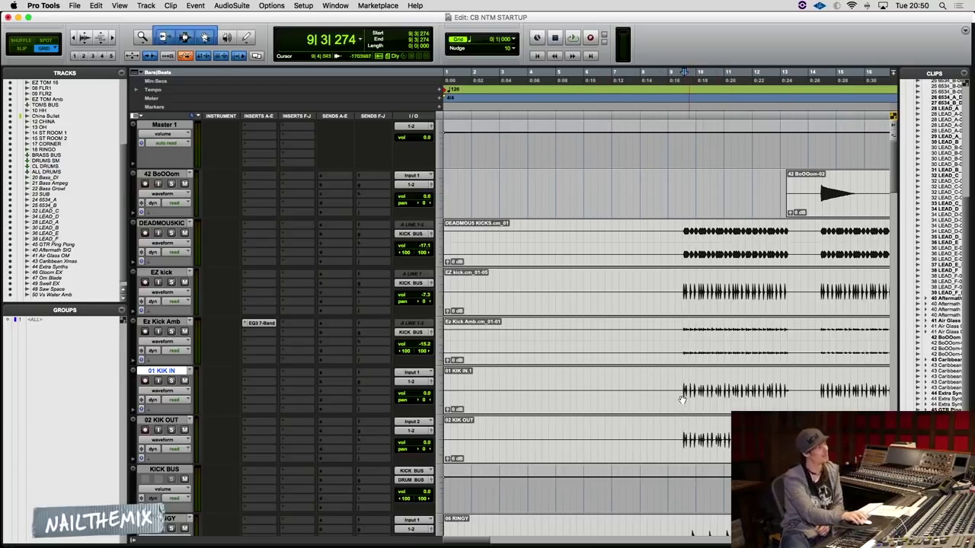
pyautogui.click(642, 386)
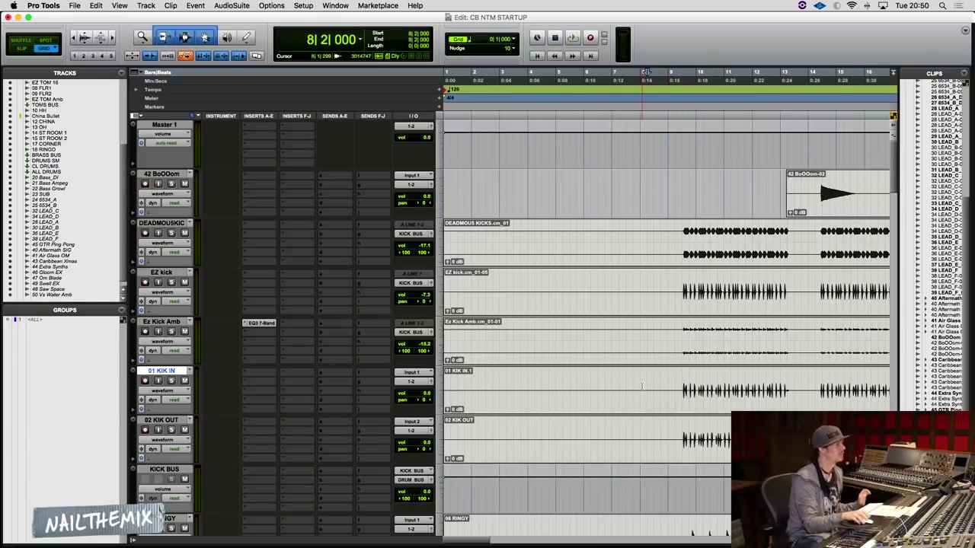
pyautogui.press('Tab')
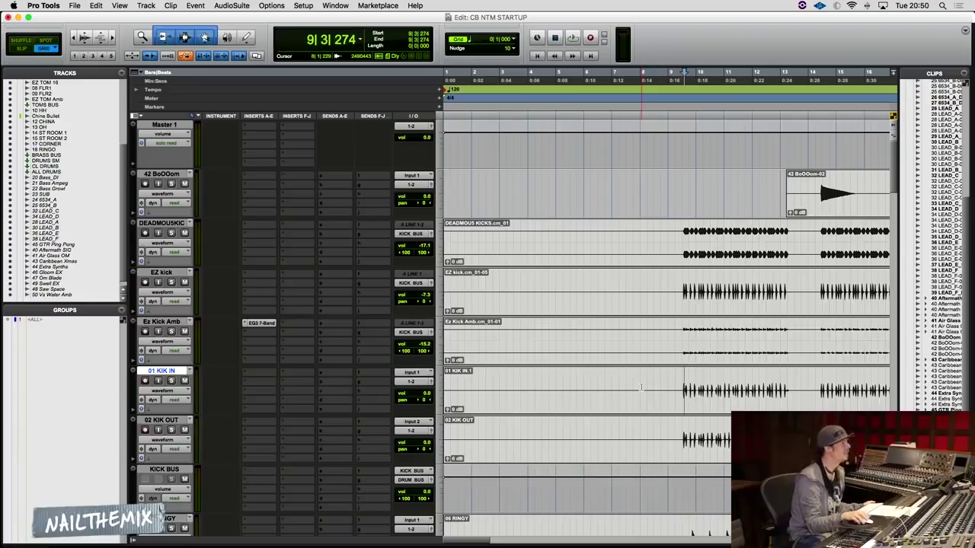
pyautogui.hscroll(3, 642, 387)
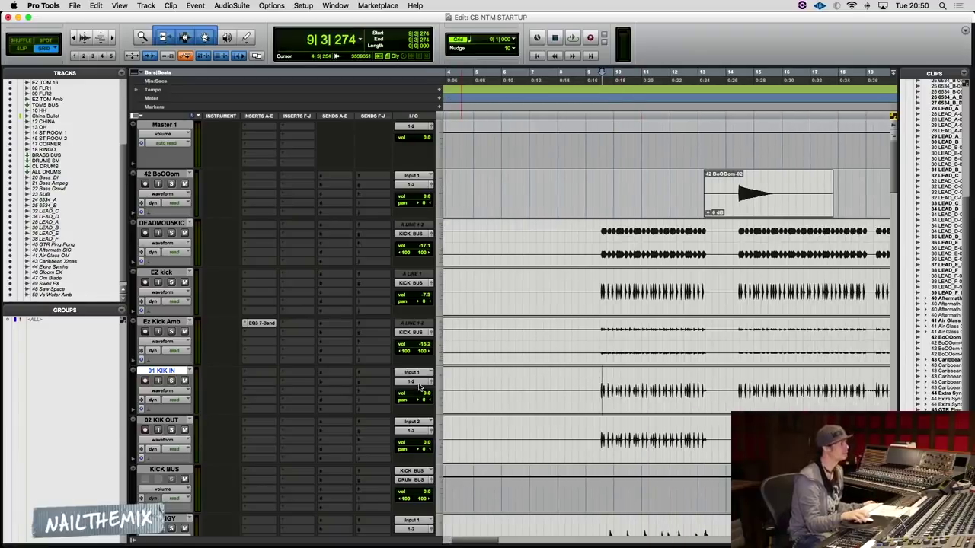
pyautogui.hotkey('shift', 's')
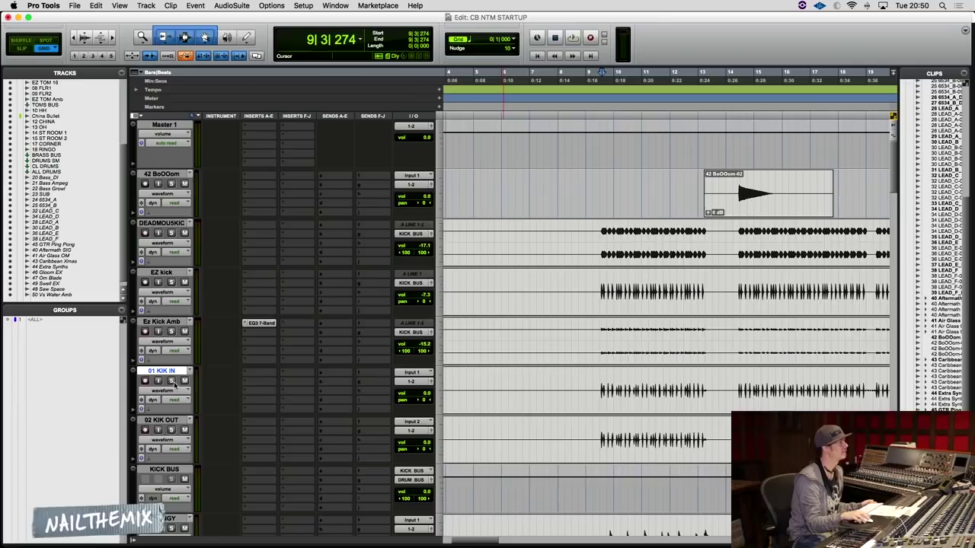
pyautogui.press('space')
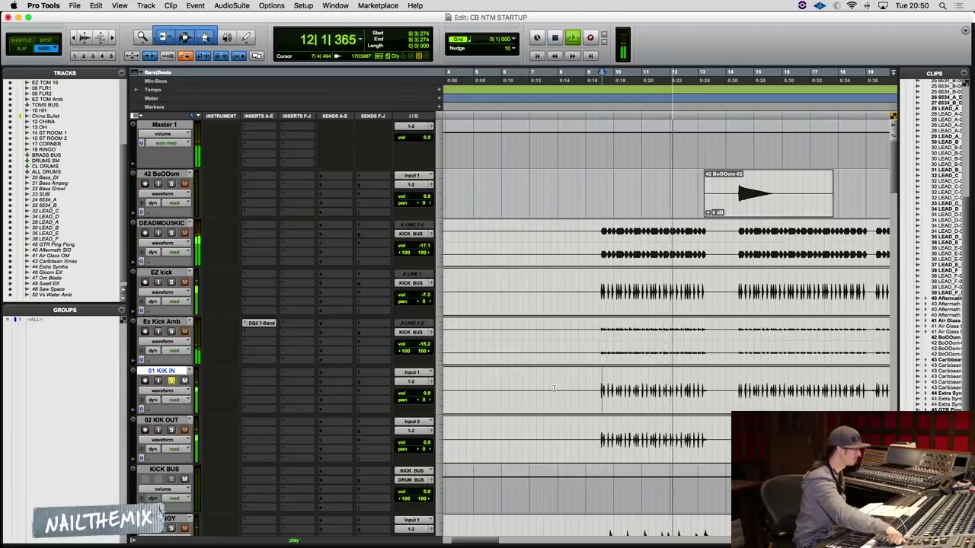
pyautogui.press('space')
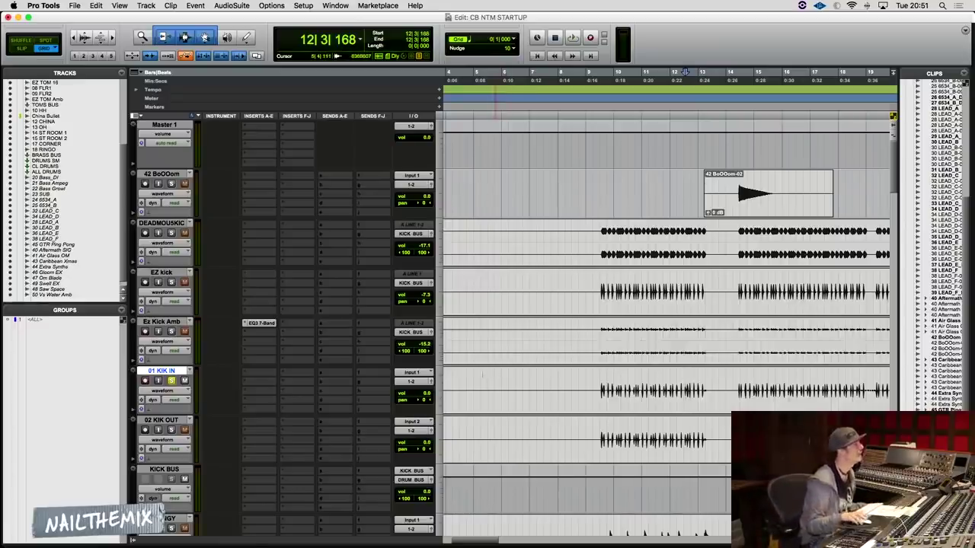
# - Move the solo from 01 KIK IN to 02 KIK OUT and play it back from its timeline
pyautogui.click(172, 381)
pyautogui.click(171, 430)
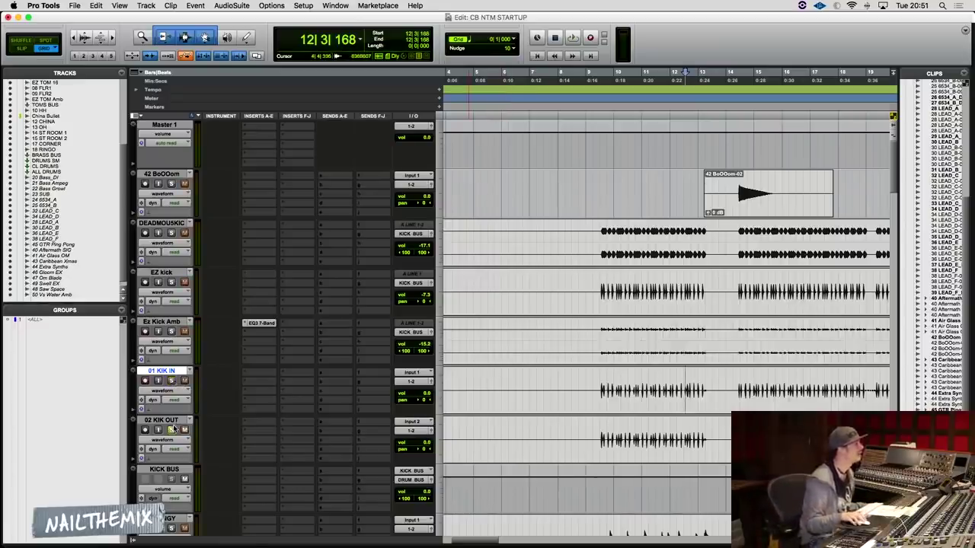
pyautogui.click(577, 434)
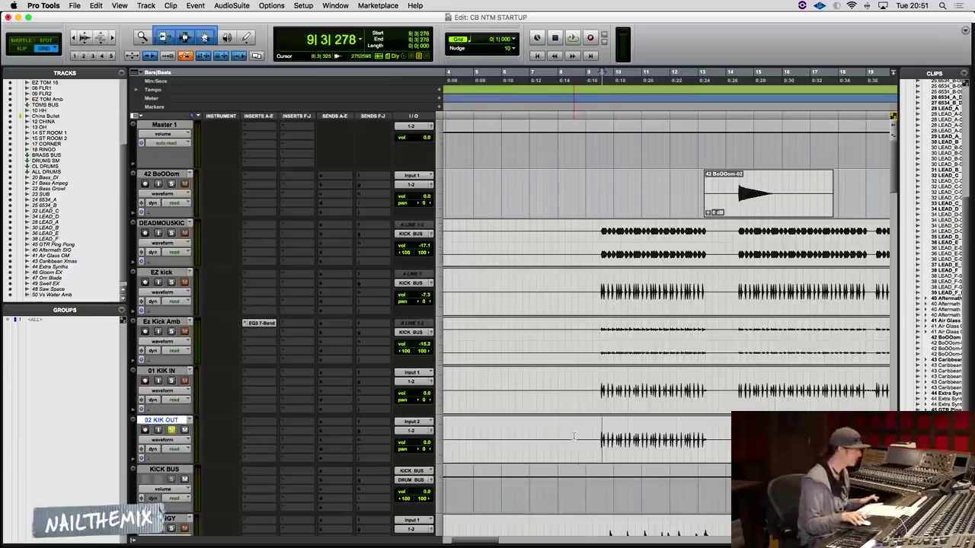
pyautogui.press('space')
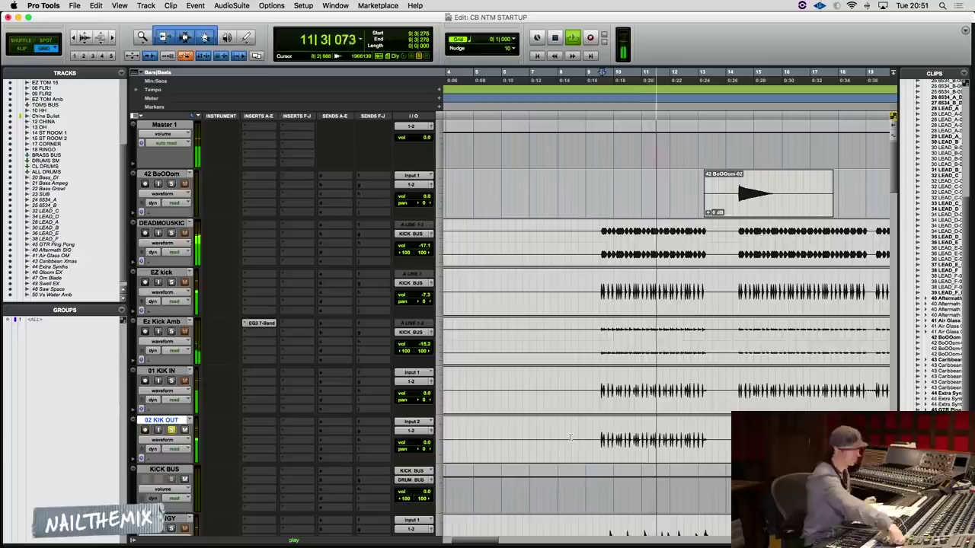
pyautogui.press('space')
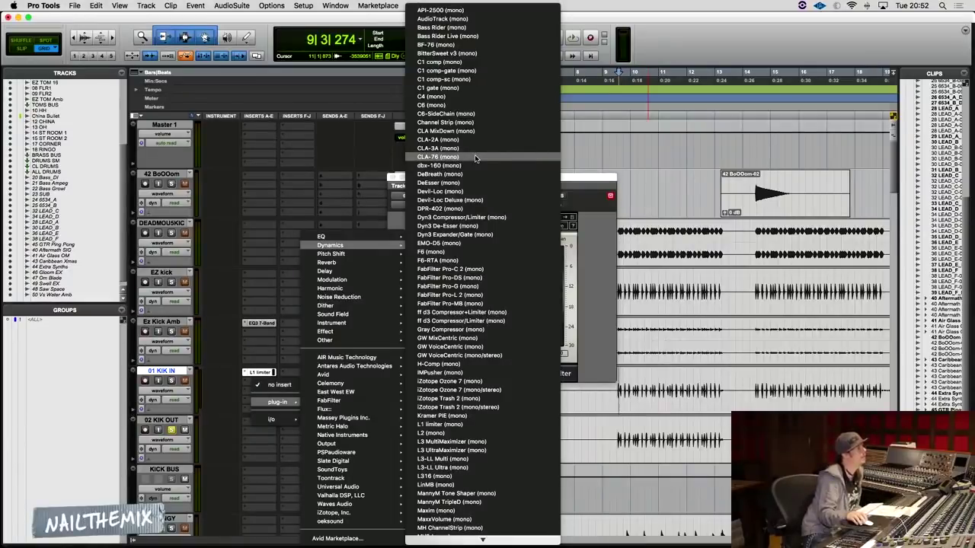
# - Insert FabFilter Pro-G (mono) on 01 KIK IN, close it, and bring up the L1 Limiter window
pyautogui.click(480, 287)
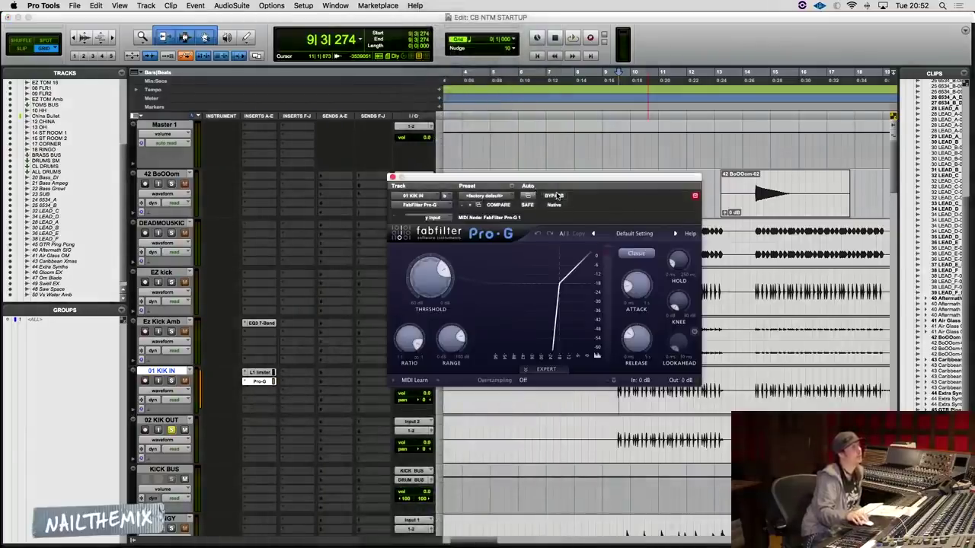
pyautogui.click(391, 177)
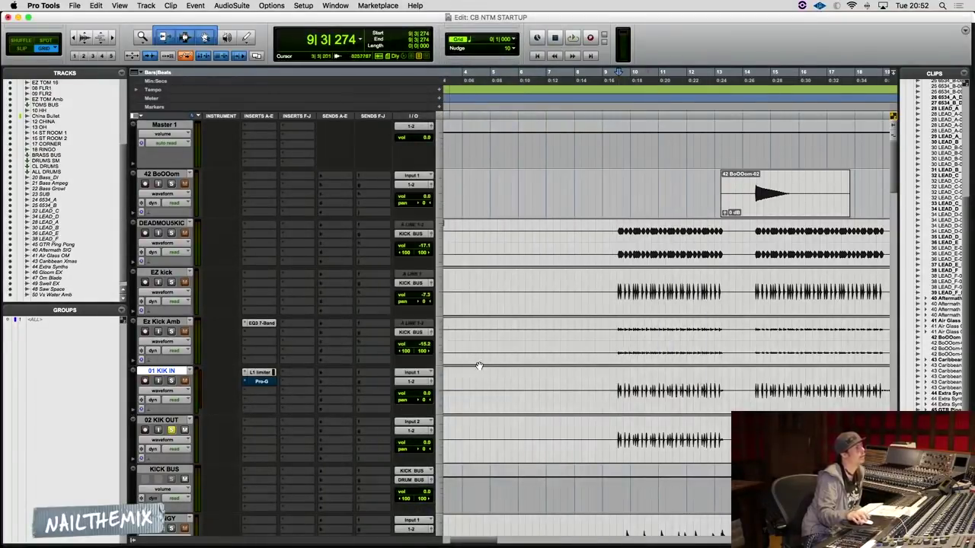
pyautogui.click(265, 373)
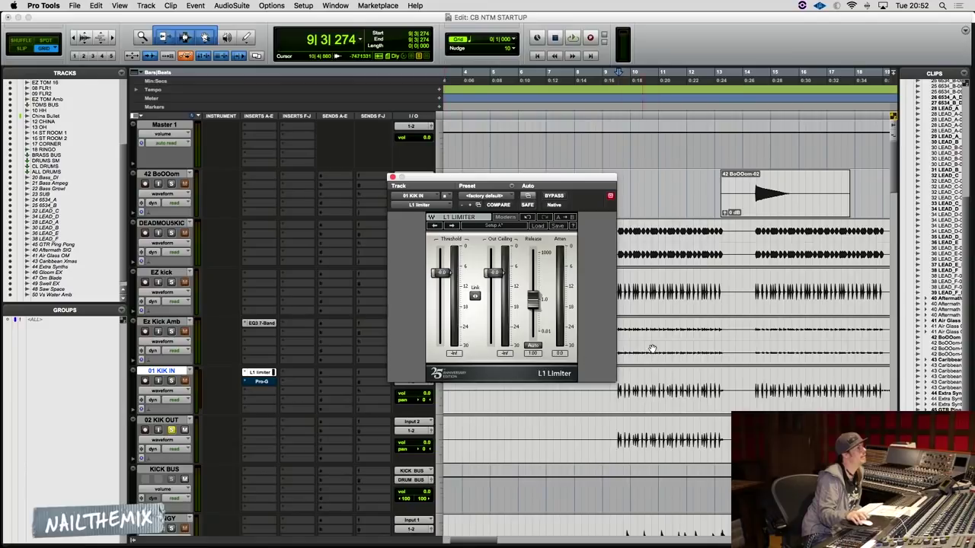
pyautogui.moveTo(586, 180); pyautogui.dragTo(638, 118)
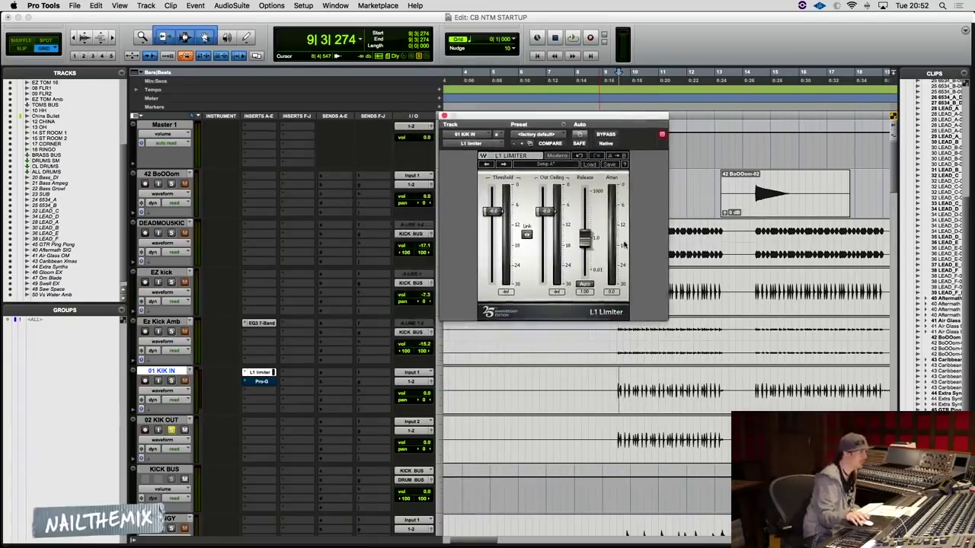
# - Solo 01 KIK IN and audition it in several playback passes, including around bar 16
pyautogui.press('space')
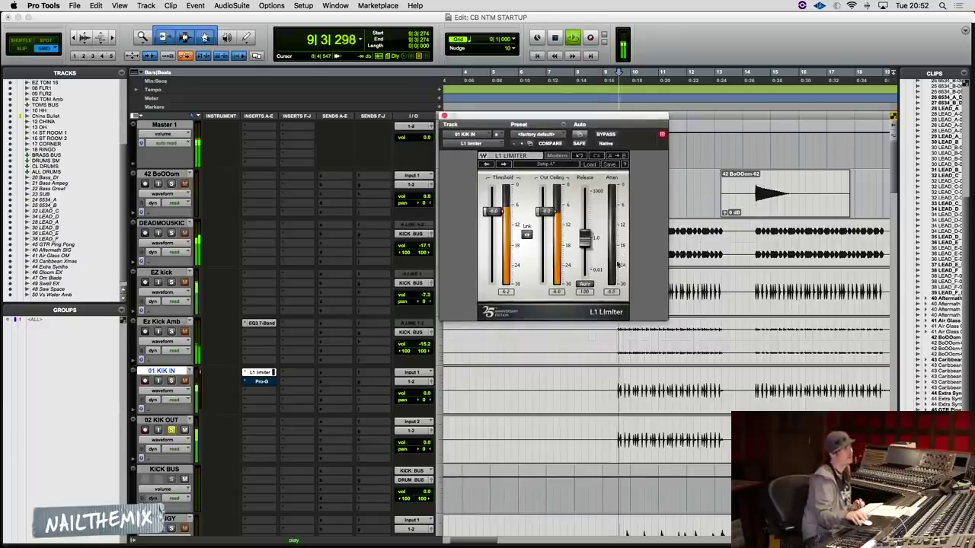
pyautogui.click(172, 380)
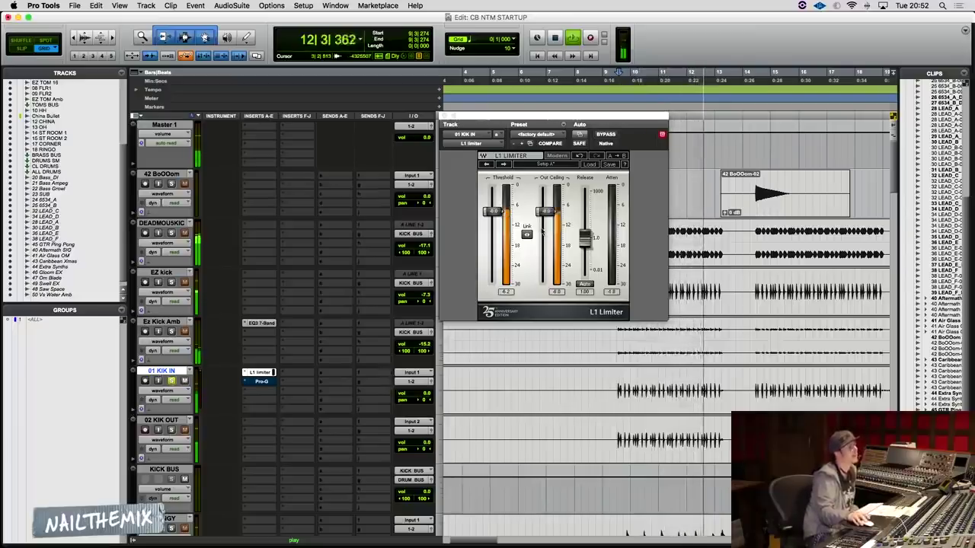
pyautogui.press('space')
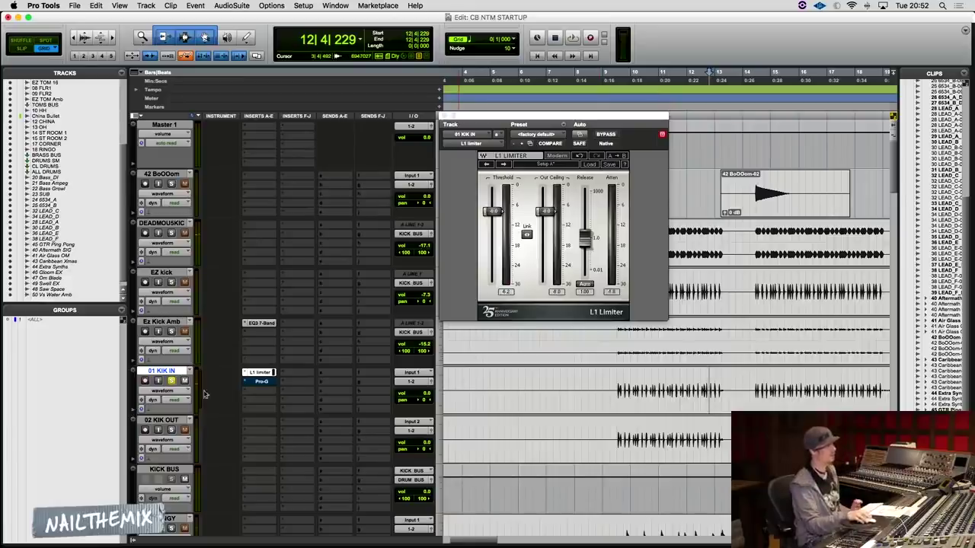
pyautogui.press('space')
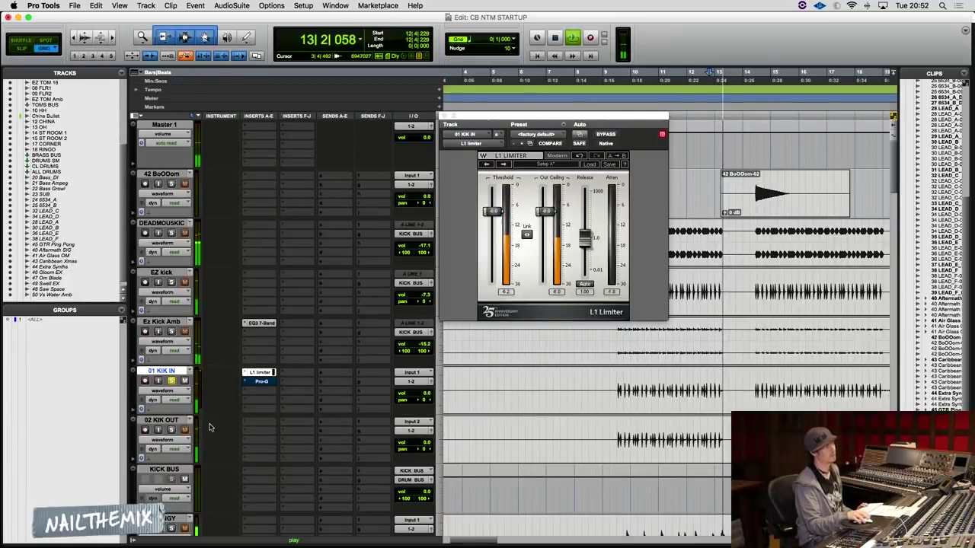
pyautogui.press('space')
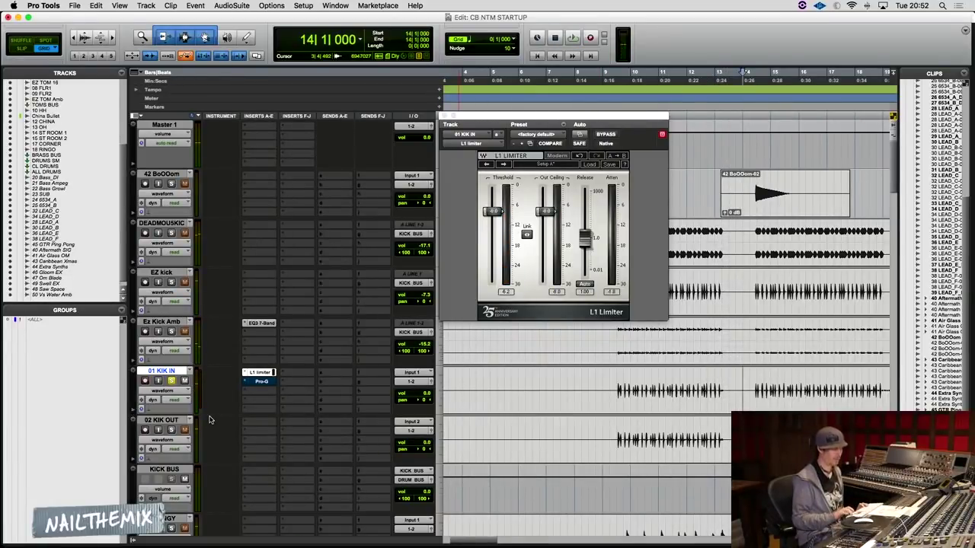
pyautogui.press('space')
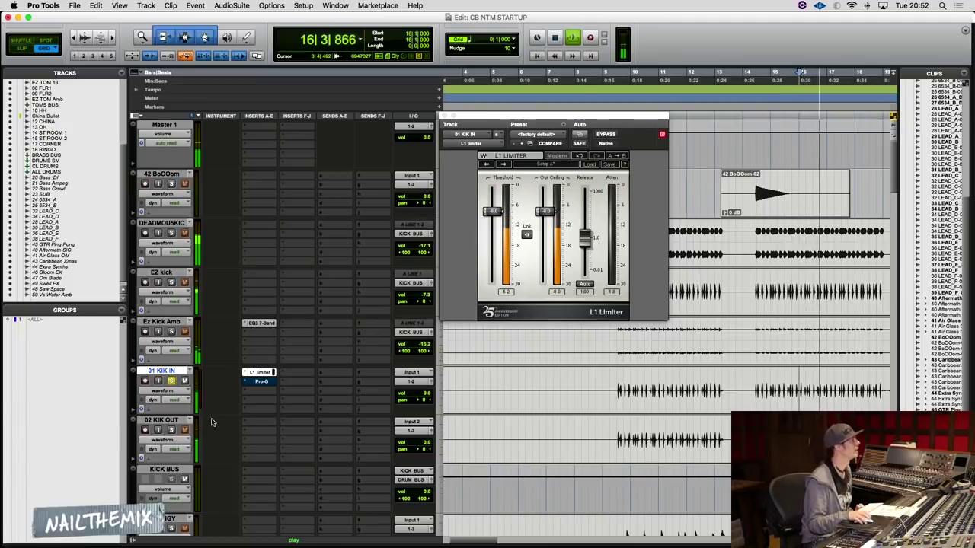
pyautogui.press('space')
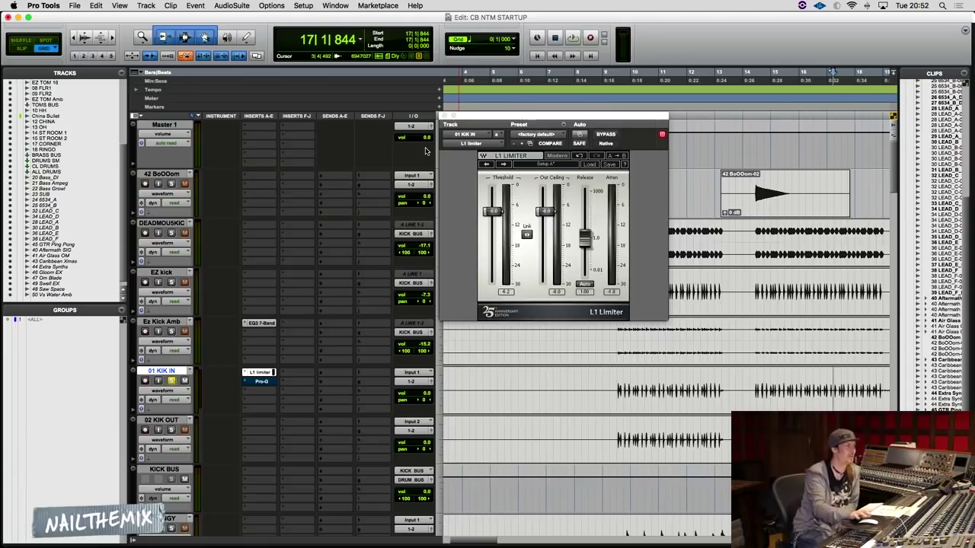
# - Close the L1 Limiter window and open the Pro-G gate on 01 KIK IN
pyautogui.click(445, 116)
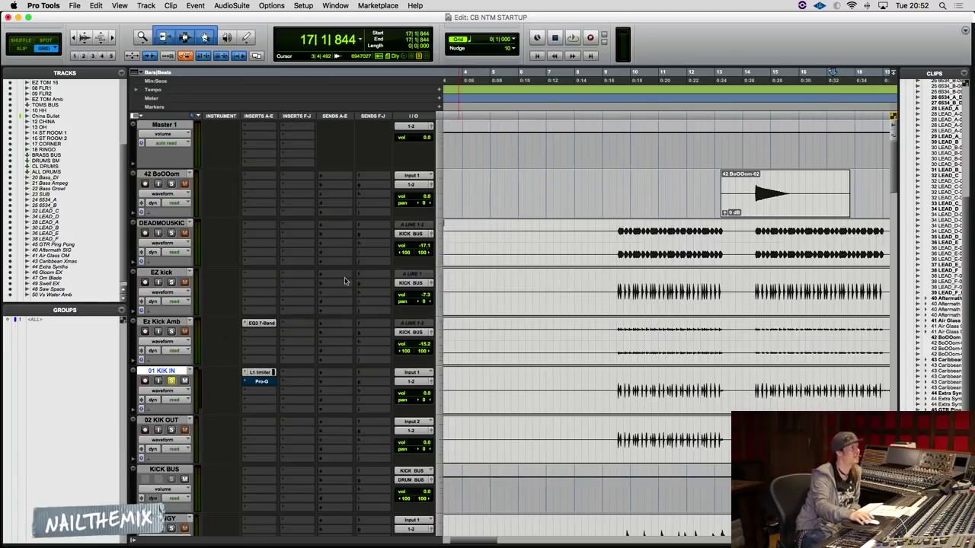
pyautogui.click(262, 382)
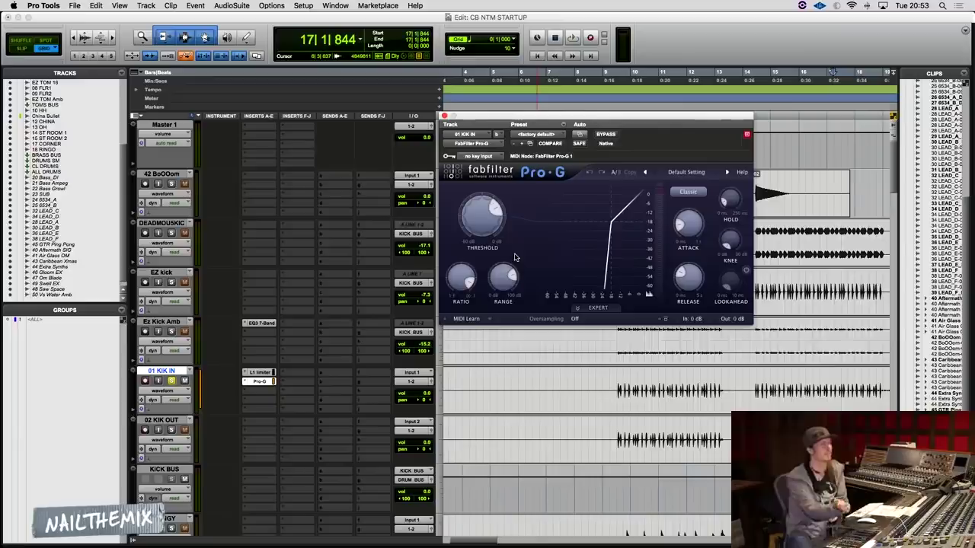
# - During playback, give the Pro-G gate 0.31 ms lookahead and a 139 ms release
pyautogui.press('space')
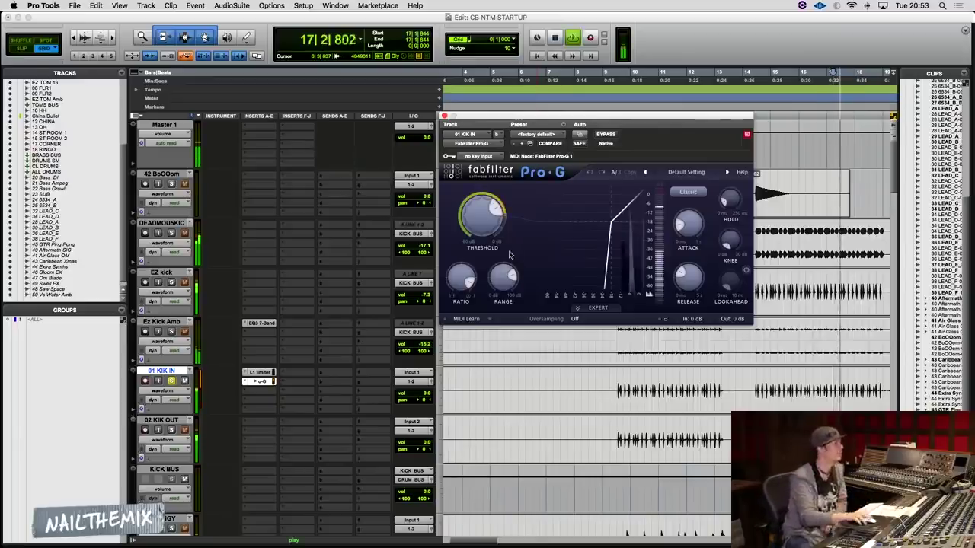
pyautogui.click(680, 224)
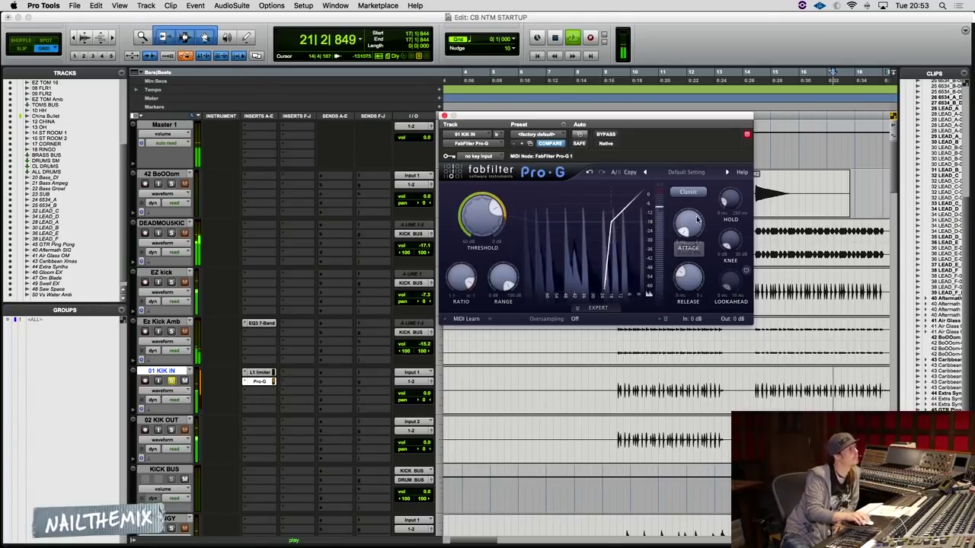
pyautogui.moveTo(693, 225)
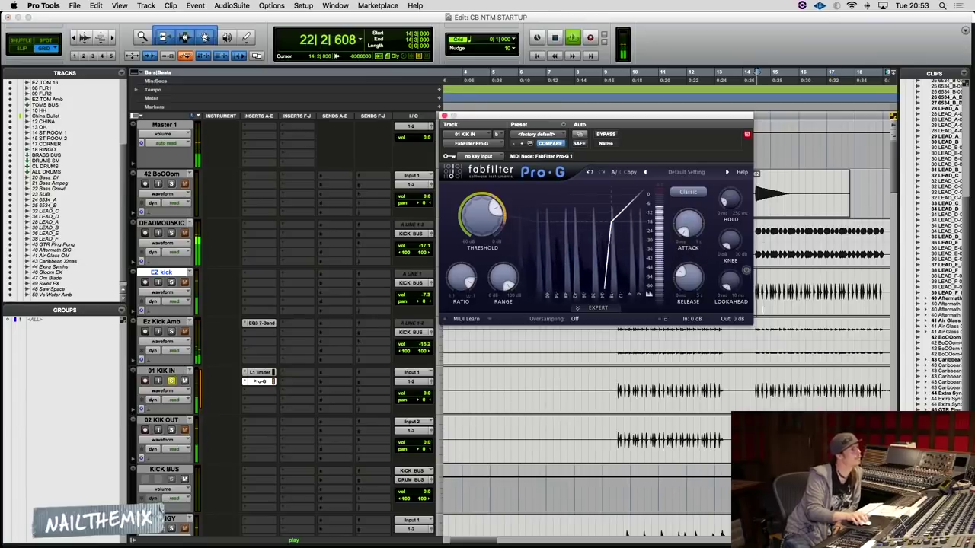
pyautogui.moveTo(735, 287)
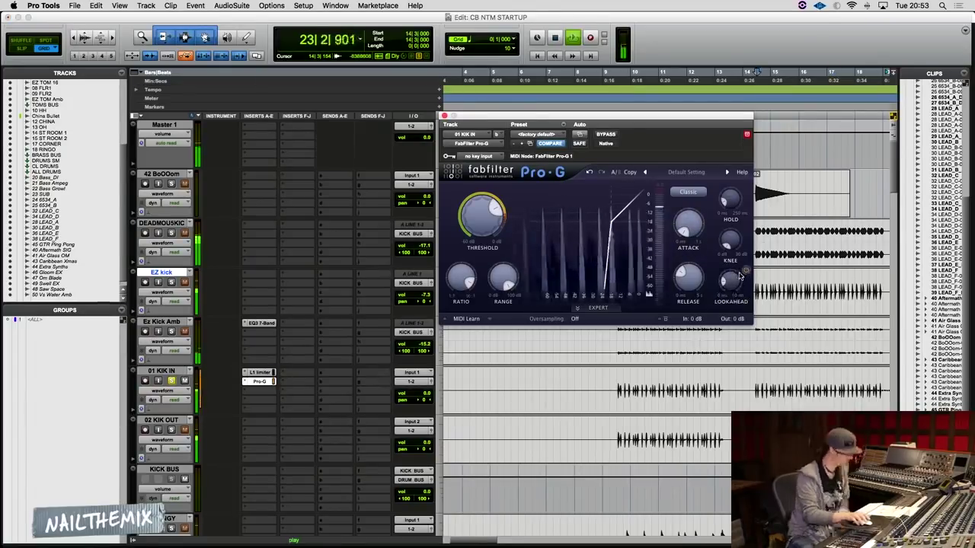
pyautogui.moveTo(738, 277); pyautogui.dragTo(736, 276)
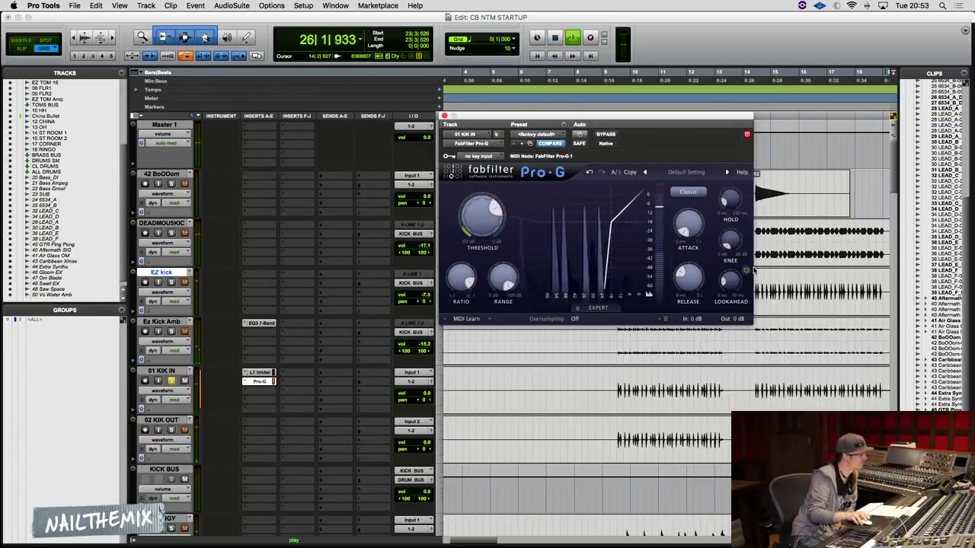
pyautogui.moveTo(690, 283)
pyautogui.moveTo(690, 283); pyautogui.dragTo(688, 273)
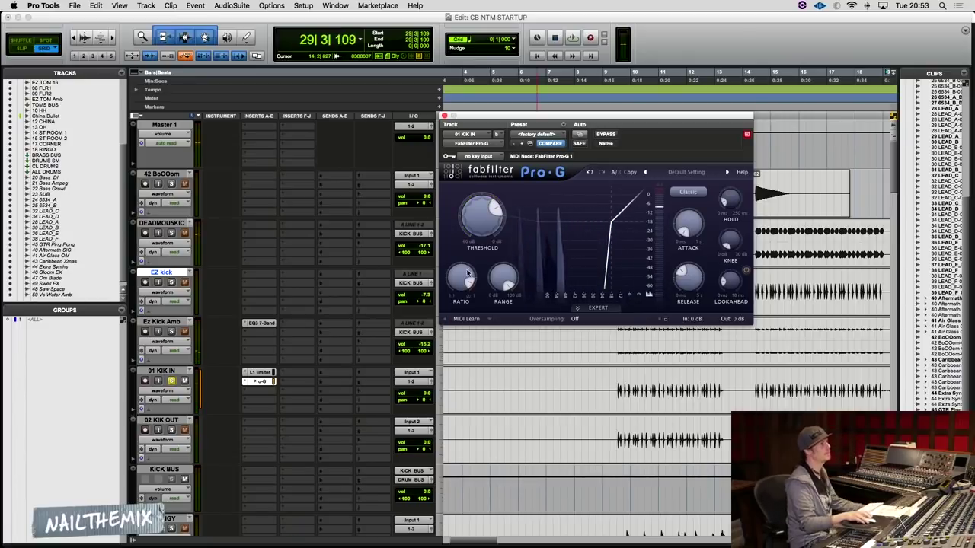
# - Drop the gate range to 0 dB, then raise it to about 18.3 dB while listening
pyautogui.moveTo(499, 282)
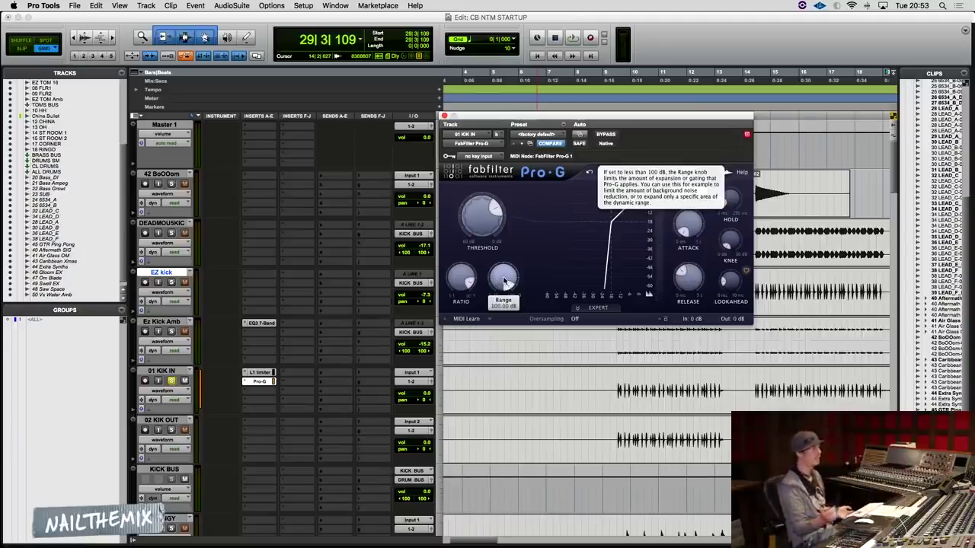
pyautogui.moveTo(504, 281); pyautogui.dragTo(508, 418)
pyautogui.press('space')
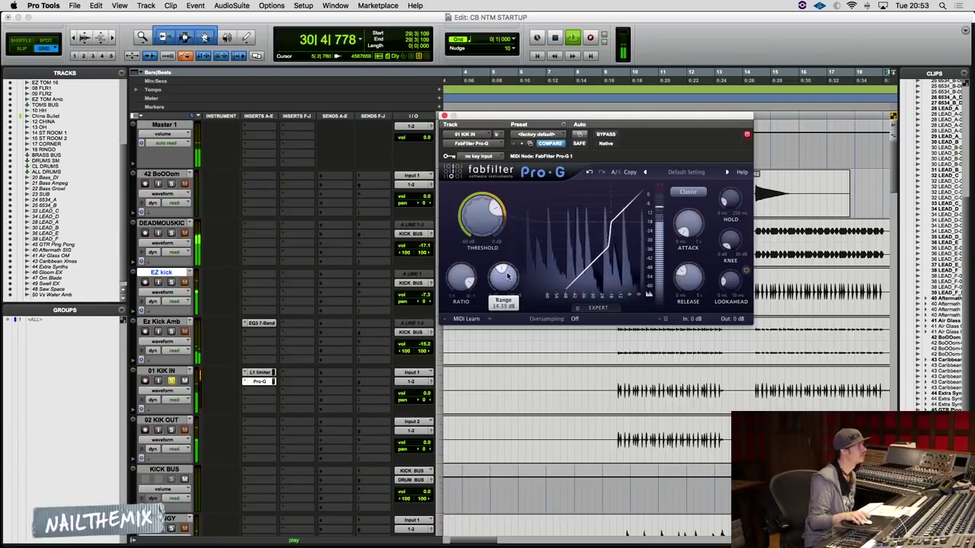
pyautogui.scroll(-5, 500, 283)
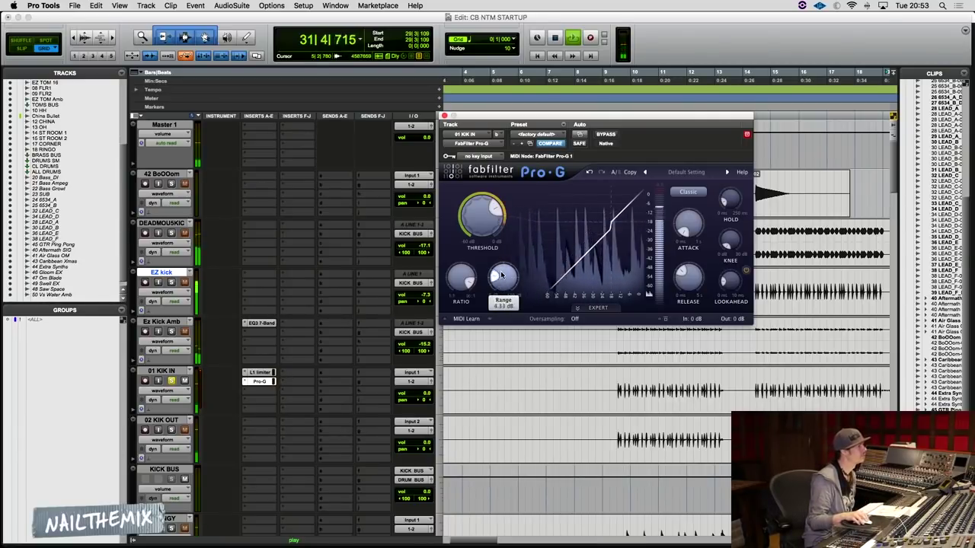
pyautogui.moveTo(500, 276); pyautogui.dragTo(501, 264)
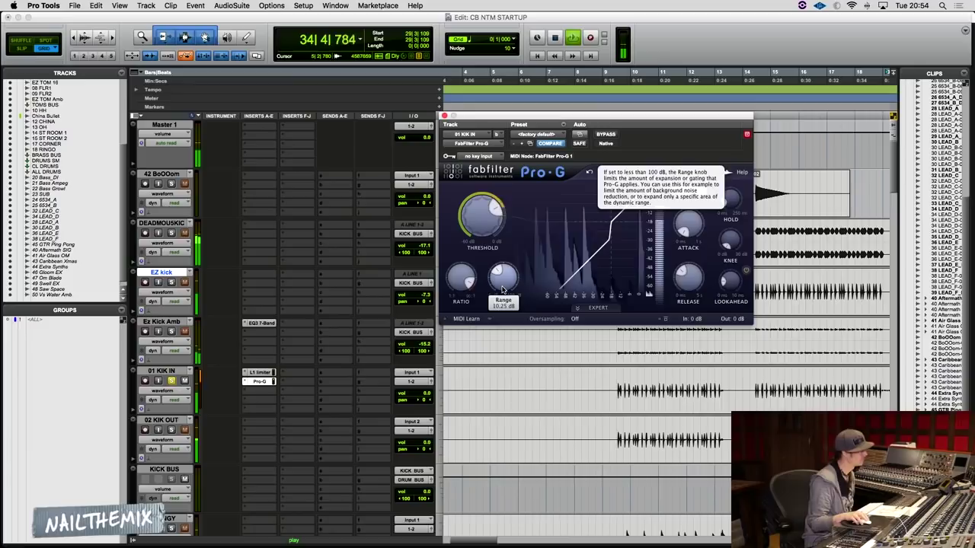
pyautogui.moveTo(502, 288); pyautogui.dragTo(501, 262)
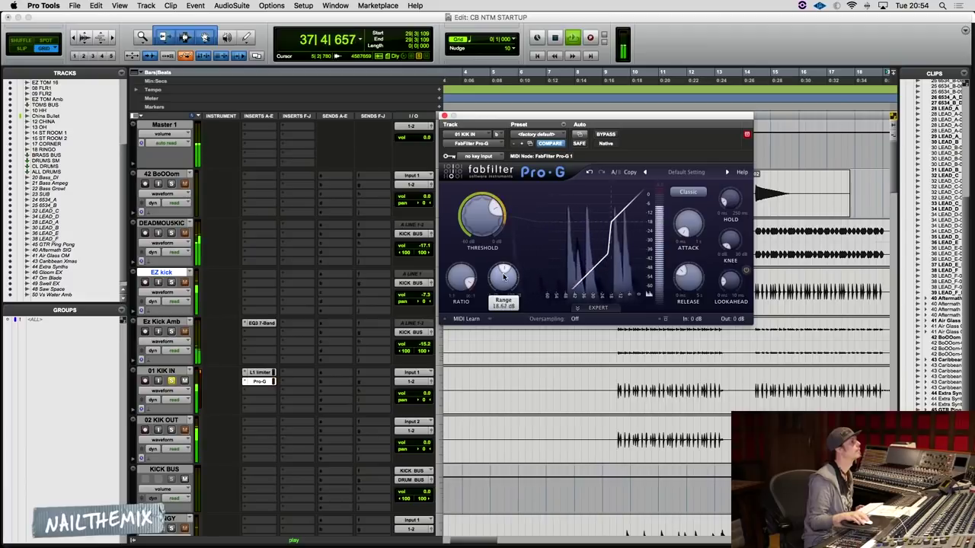
pyautogui.moveTo(503, 278); pyautogui.dragTo(503, 280)
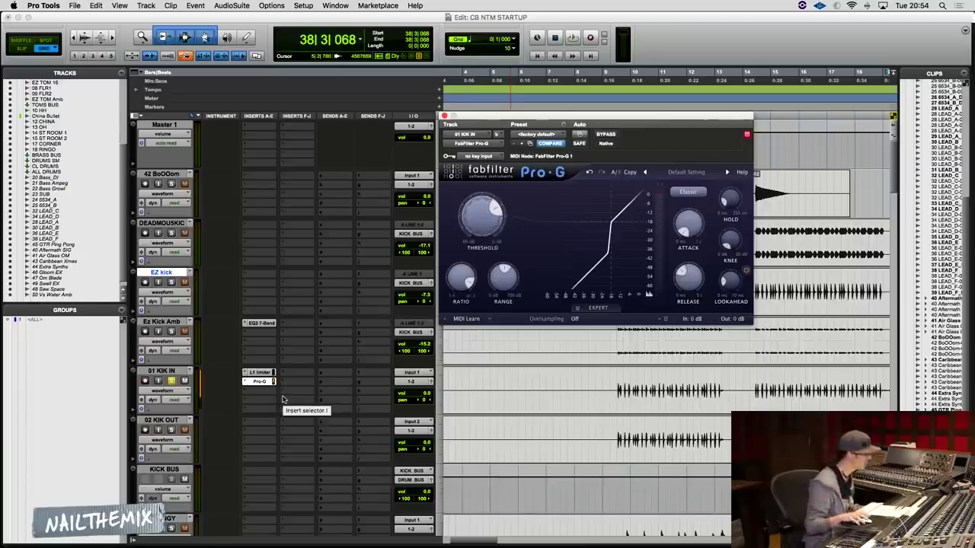
# - Audition the L1 limiter with a lowered threshold, reset the threshold to 0, and close the limiter
pyautogui.click(259, 373)
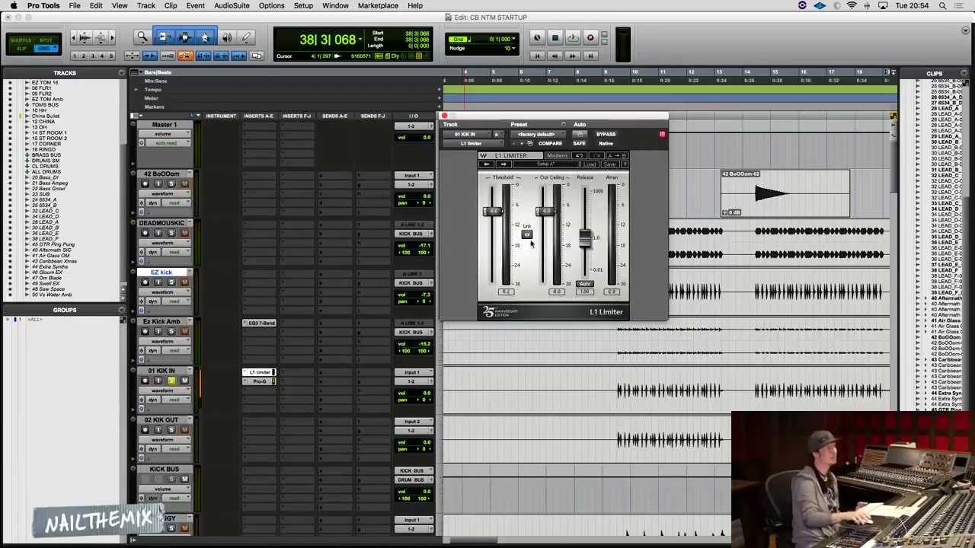
pyautogui.press('space')
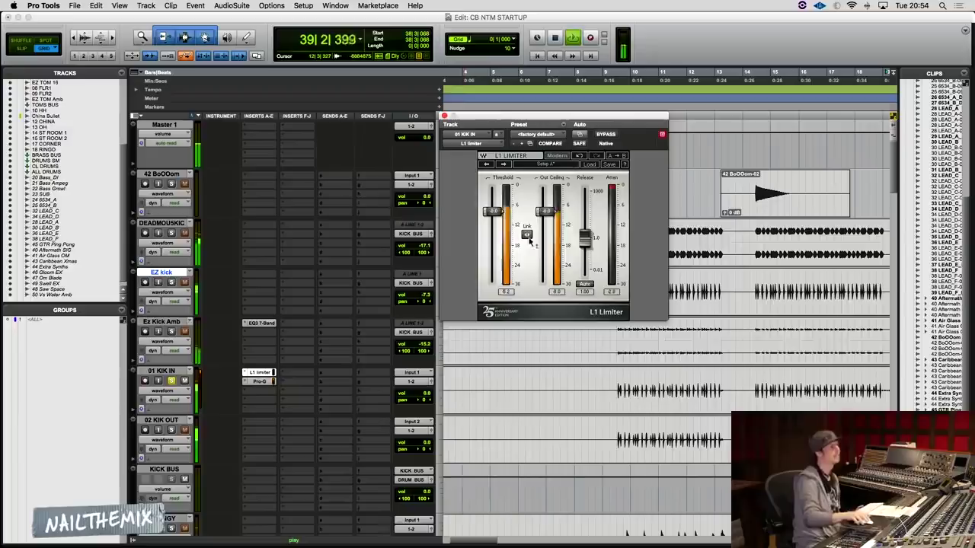
pyautogui.moveTo(545, 210); pyautogui.dragTo(545, 243)
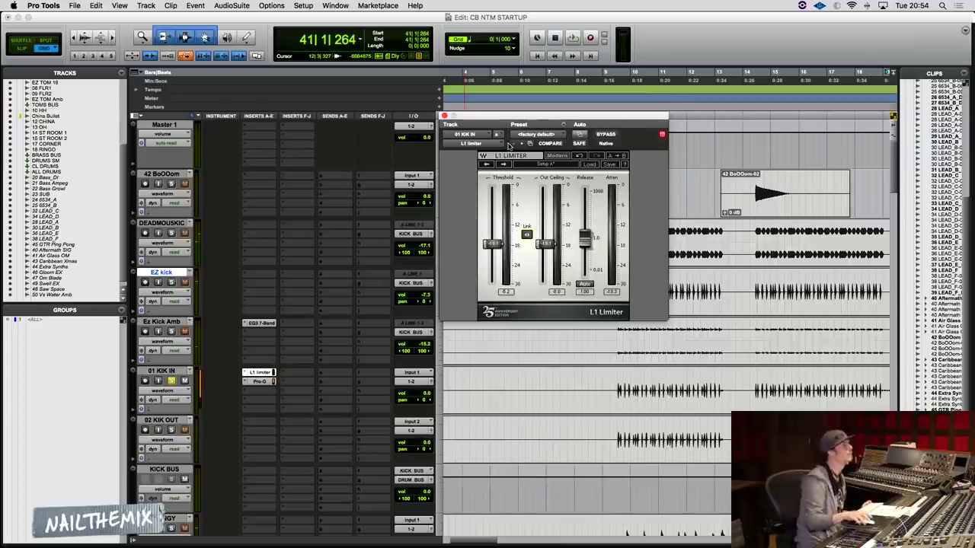
pyautogui.click(580, 155)
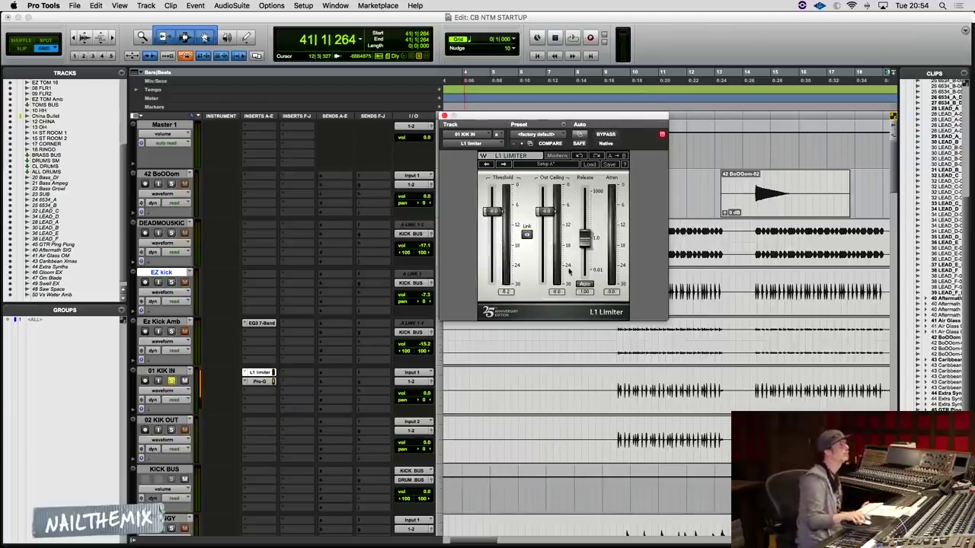
pyautogui.click(445, 117)
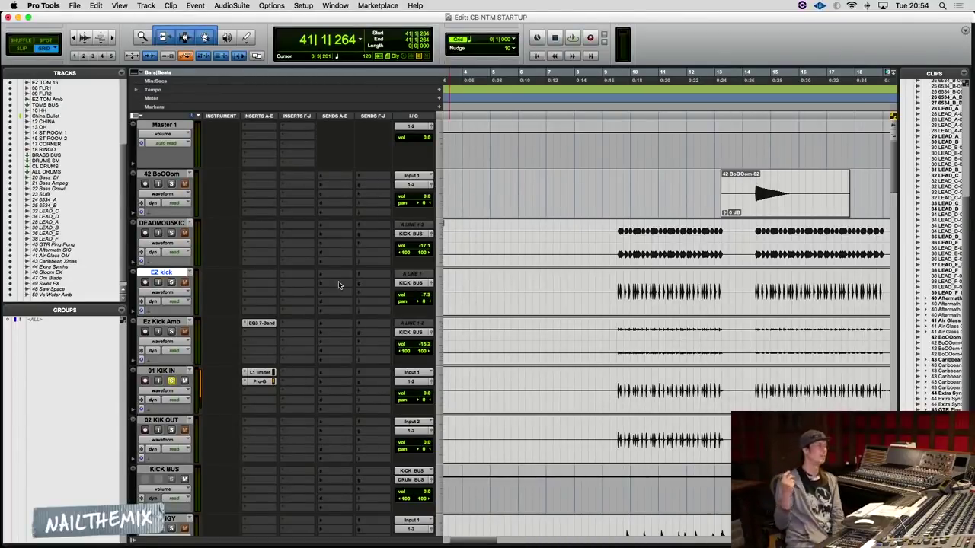
# - Insert a CLA-76 (mono) compressor after Pro-G on 01 KIK IN and adjust its attack
pyautogui.click(267, 393)
pyautogui.moveTo(277, 411)
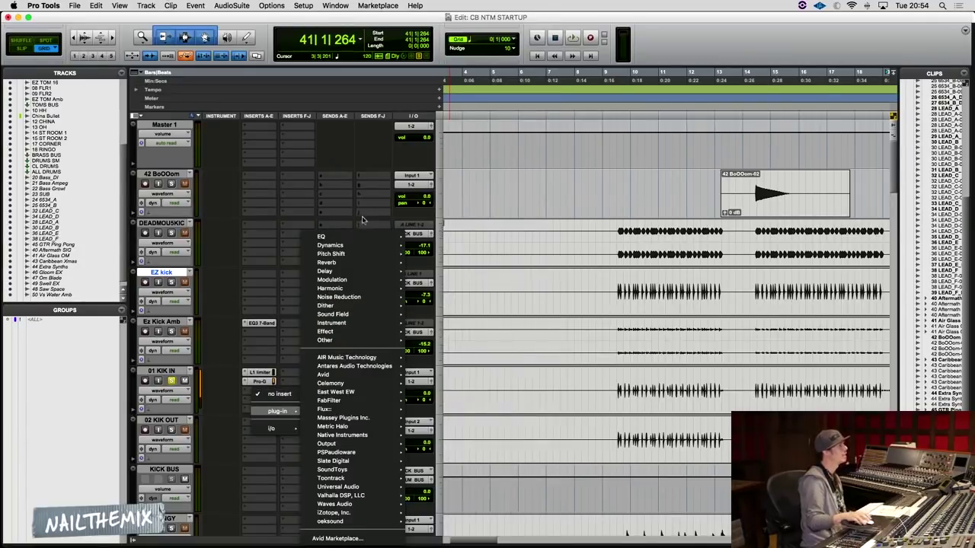
pyautogui.moveTo(354, 246)
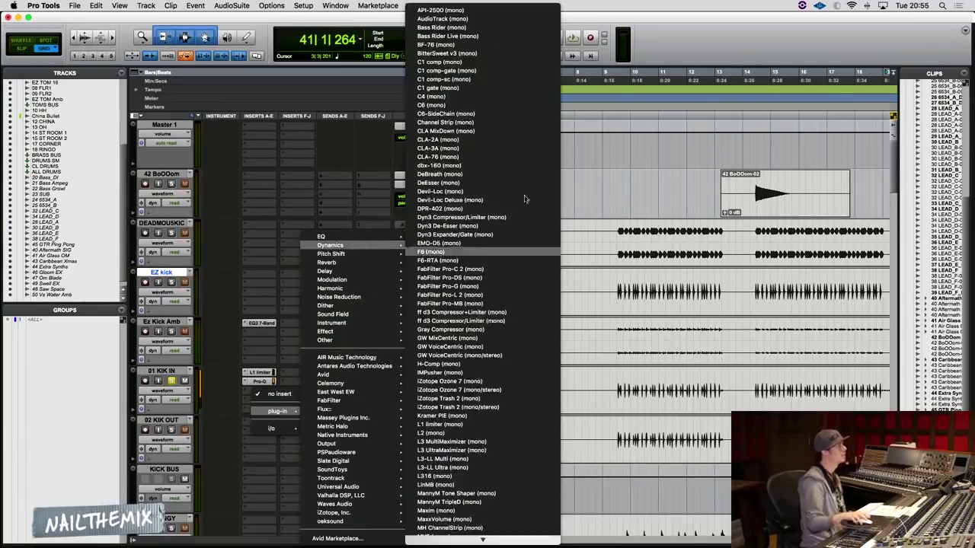
pyautogui.click(495, 159)
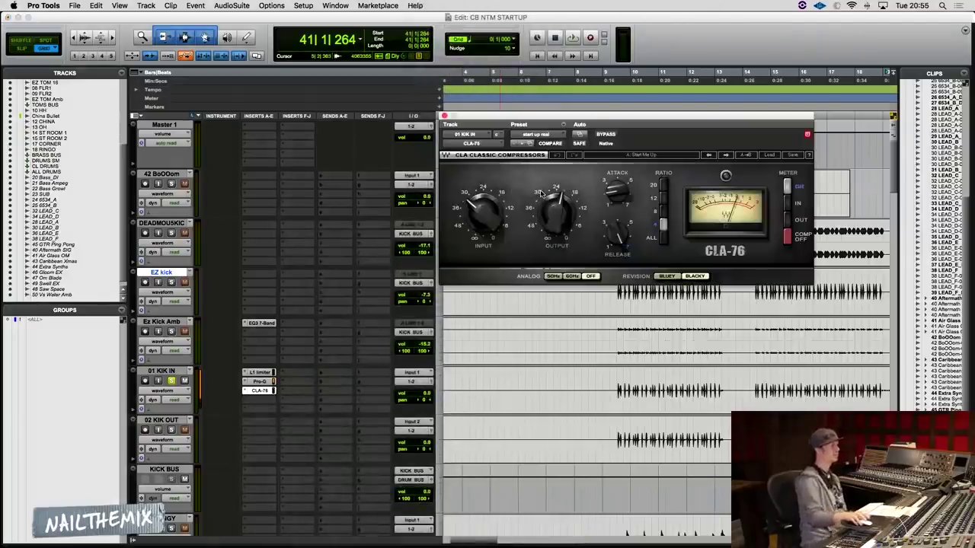
pyautogui.moveTo(619, 195); pyautogui.dragTo(620, 196)
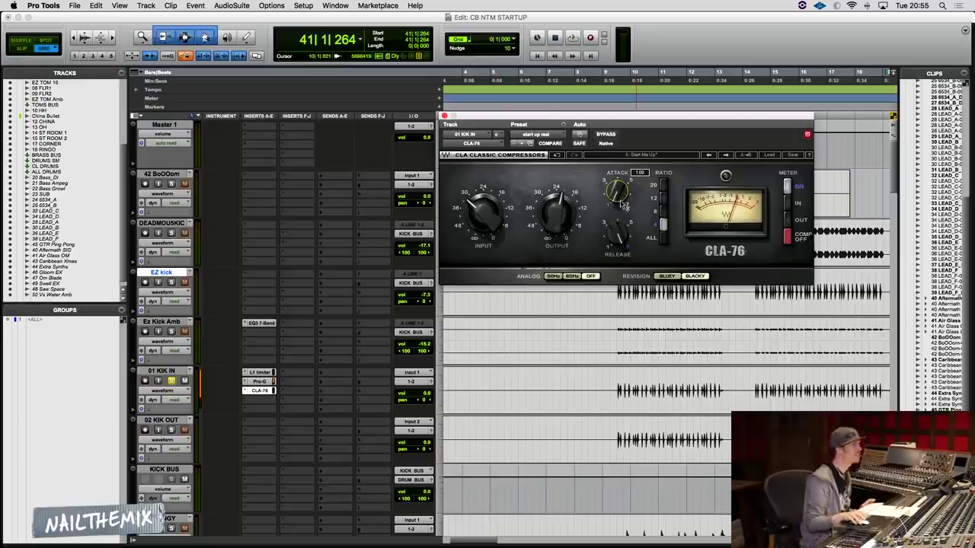
# - Audition the compression, set the CLA-76 Analog switch to OFF, and close its window
pyautogui.press('space')
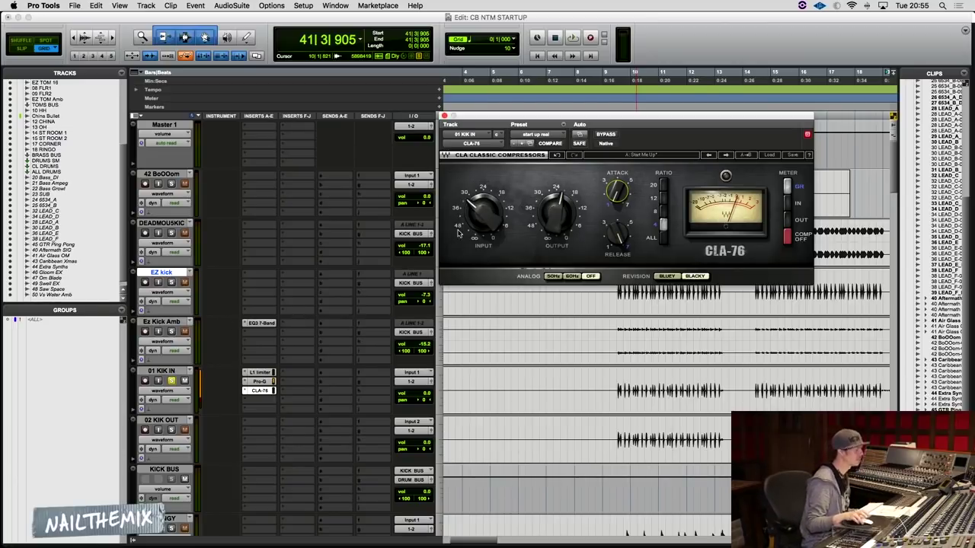
pyautogui.press('space')
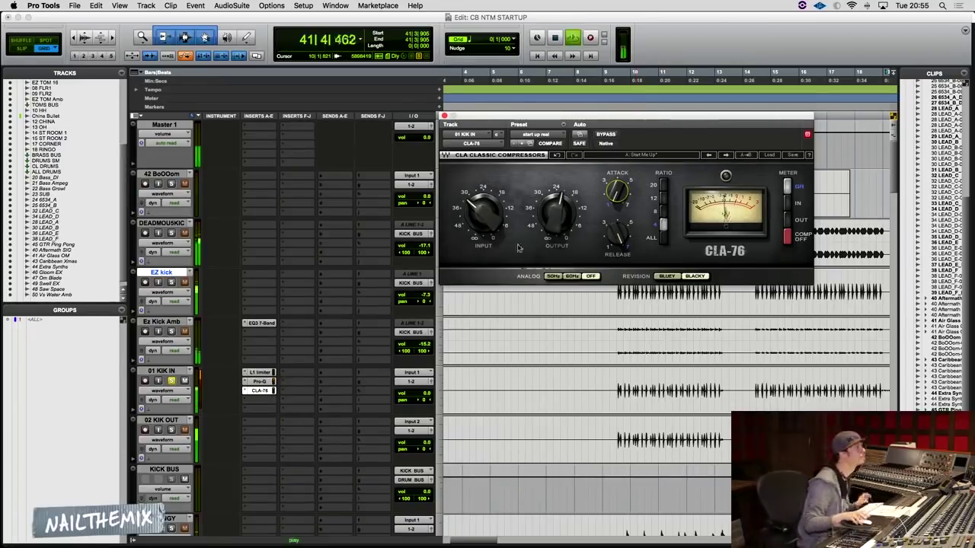
pyautogui.moveTo(483, 215)
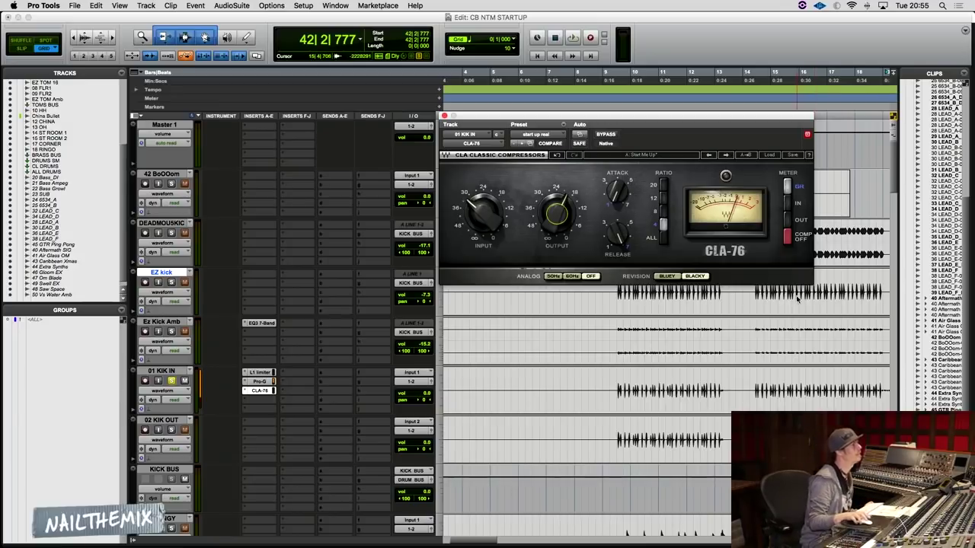
pyautogui.click(592, 276)
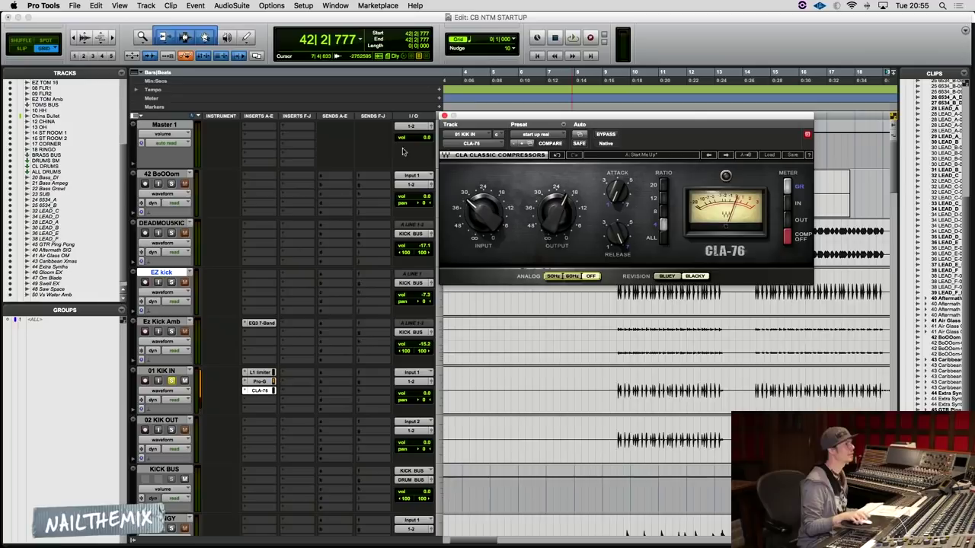
pyautogui.click(444, 116)
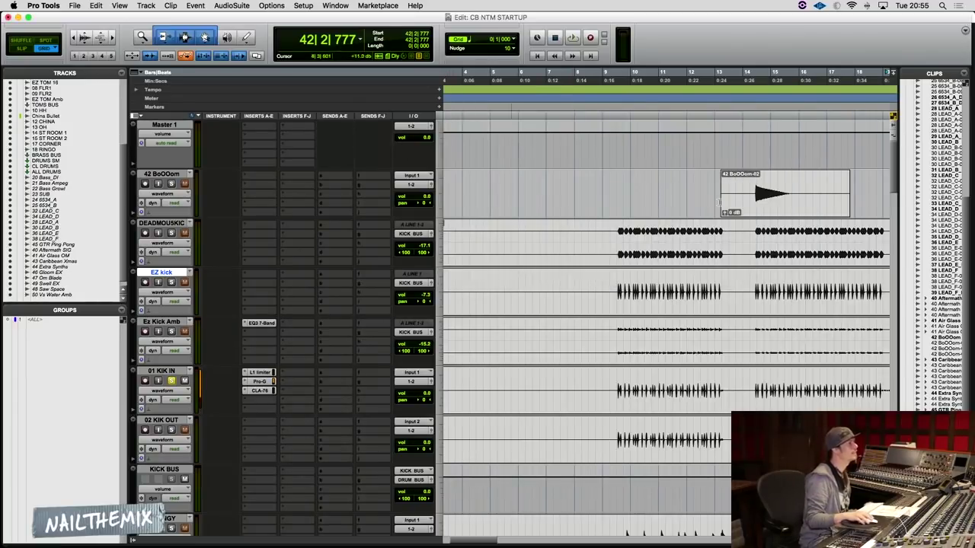
# - Play back the 01 KIK IN kick briefly and stop
pyautogui.press('space')
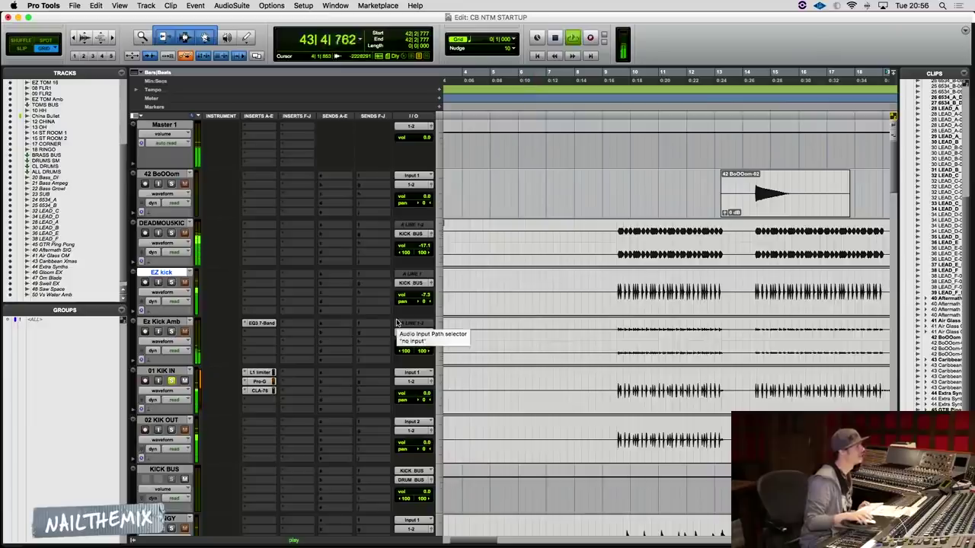
pyautogui.press('space')
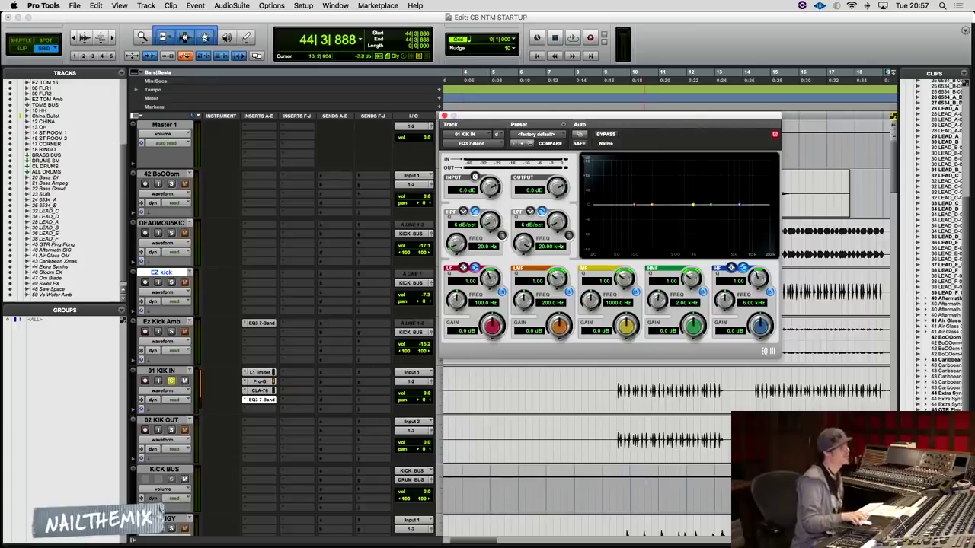
# - Place the EQ3 low-mid cut at 200 Hz and deepen it to -3.5 dB while auditioning
pyautogui.moveTo(650, 211); pyautogui.dragTo(642, 216)
pyautogui.moveTo(647, 216); pyautogui.dragTo(652, 215)
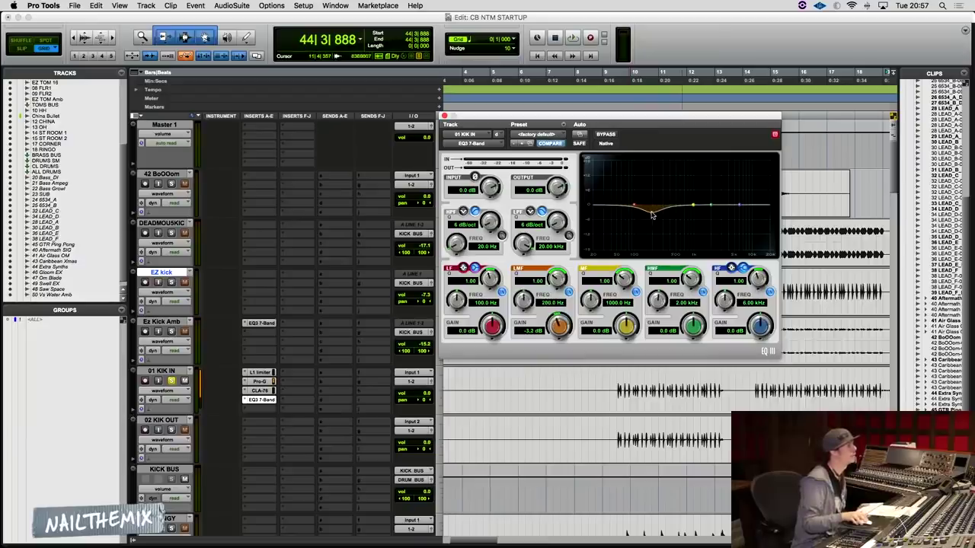
pyautogui.press('space')
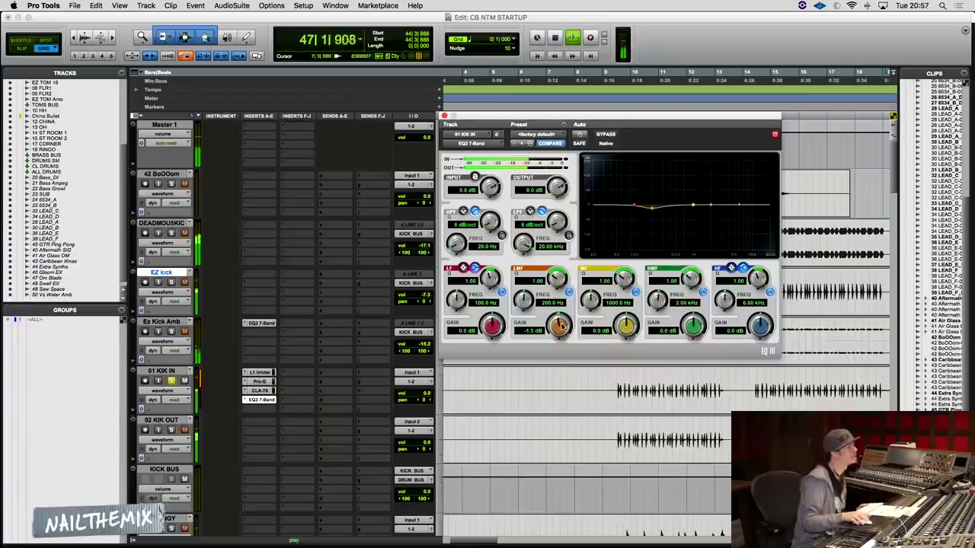
pyautogui.press('space')
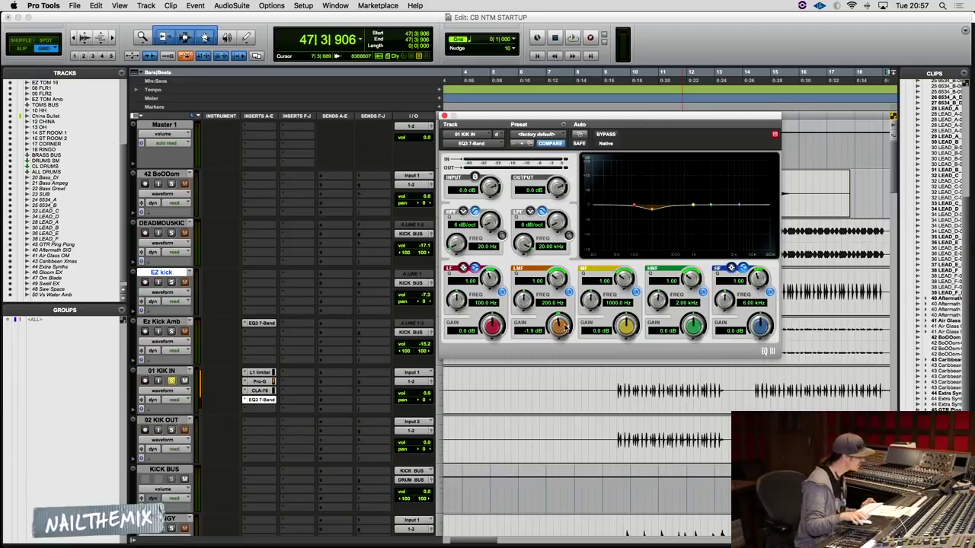
pyautogui.moveTo(560, 324); pyautogui.dragTo(558, 324)
pyautogui.press('space')
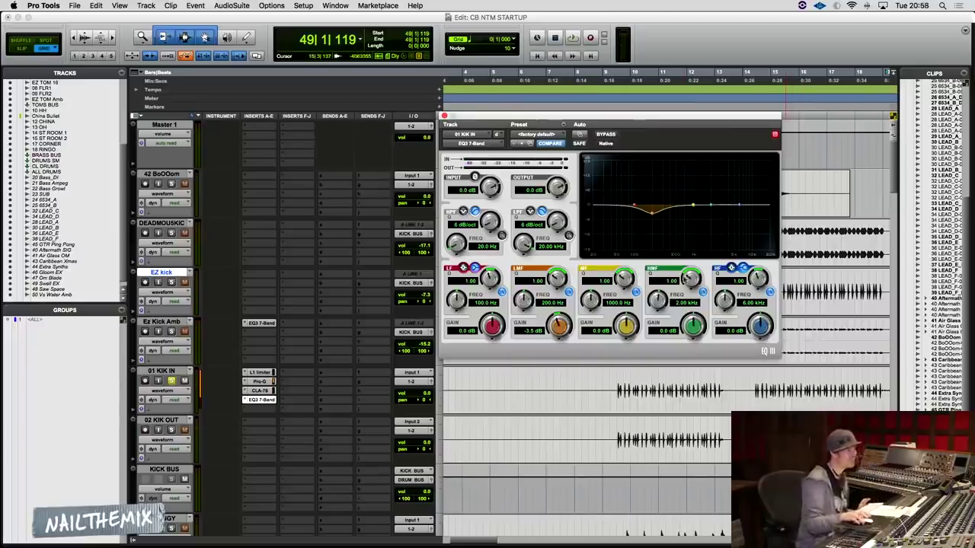
# - Narrow the high-mid band to Q 10 and sweep a boost to find the ringing frequency
pyautogui.moveTo(689, 280); pyautogui.dragTo(690, 263)
pyautogui.press('space')
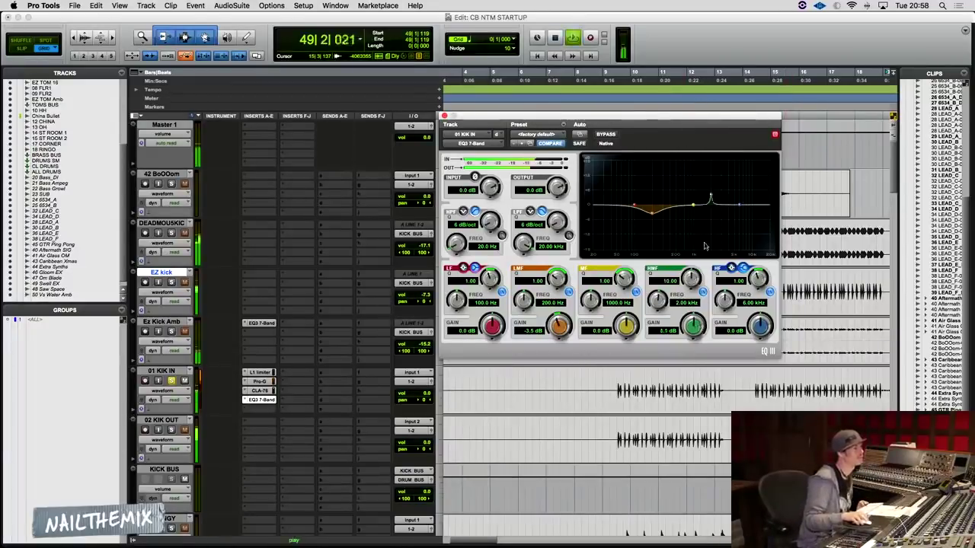
pyautogui.moveTo(710, 200); pyautogui.dragTo(721, 142)
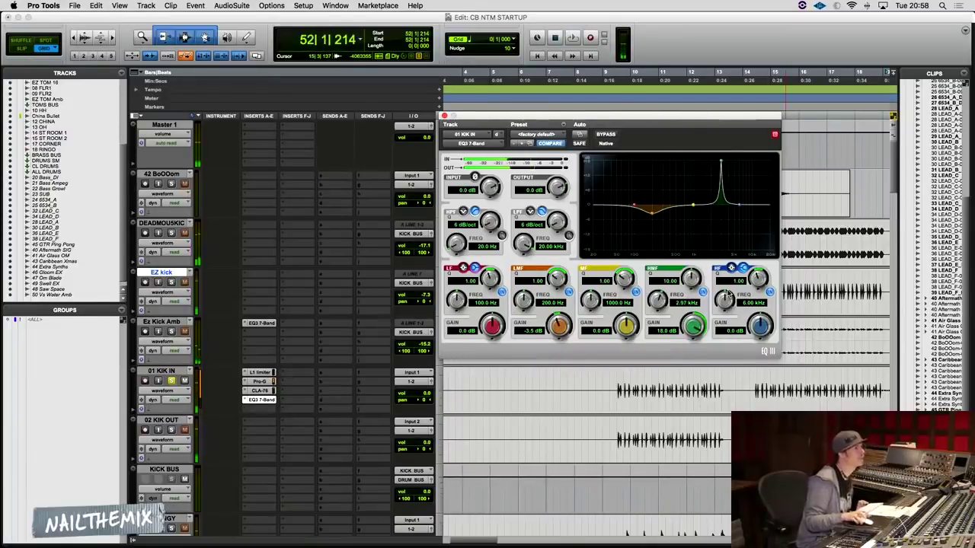
pyautogui.press('space')
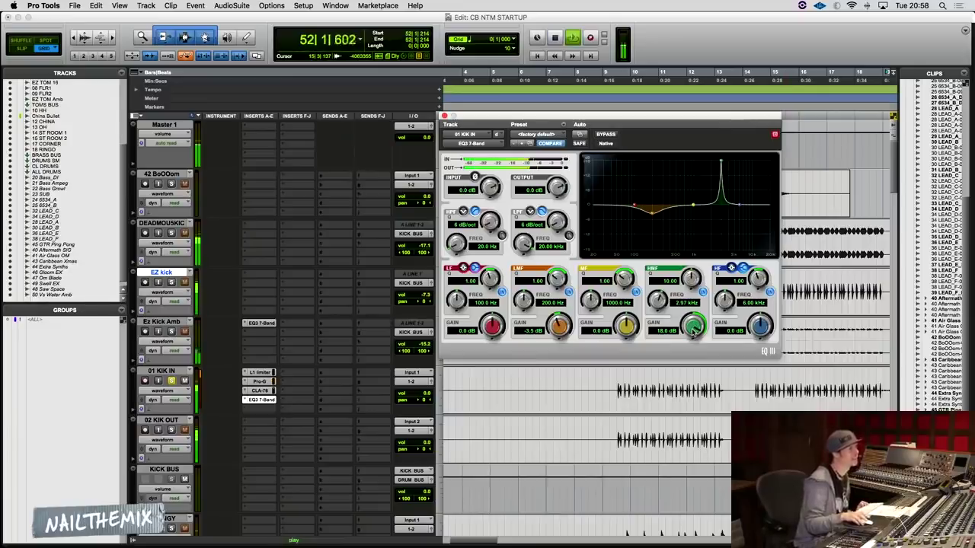
pyautogui.press('space')
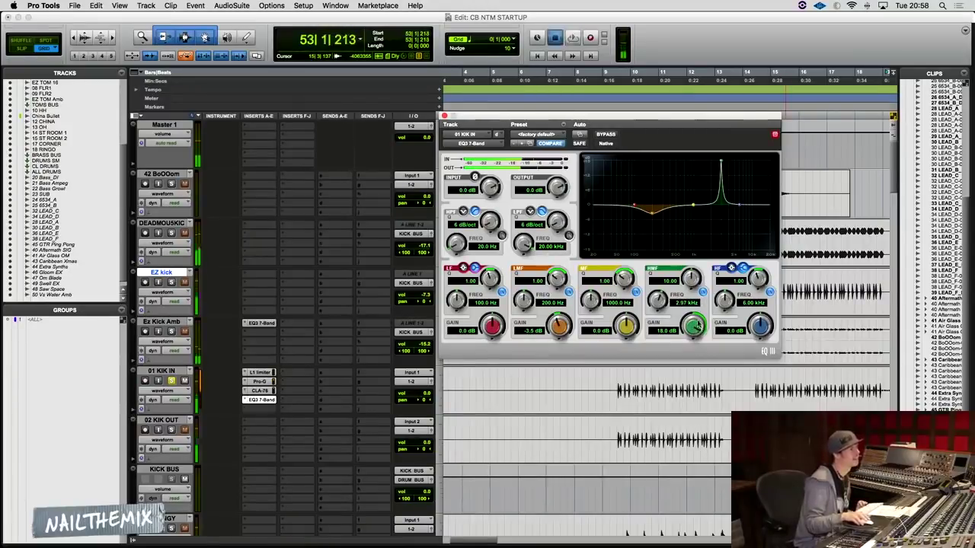
# - Turn the high-mid boost into a -6.5 dB cut at 2.97 kHz and compare it bypassed
pyautogui.moveTo(697, 327); pyautogui.dragTo(697, 413)
pyautogui.press('space')
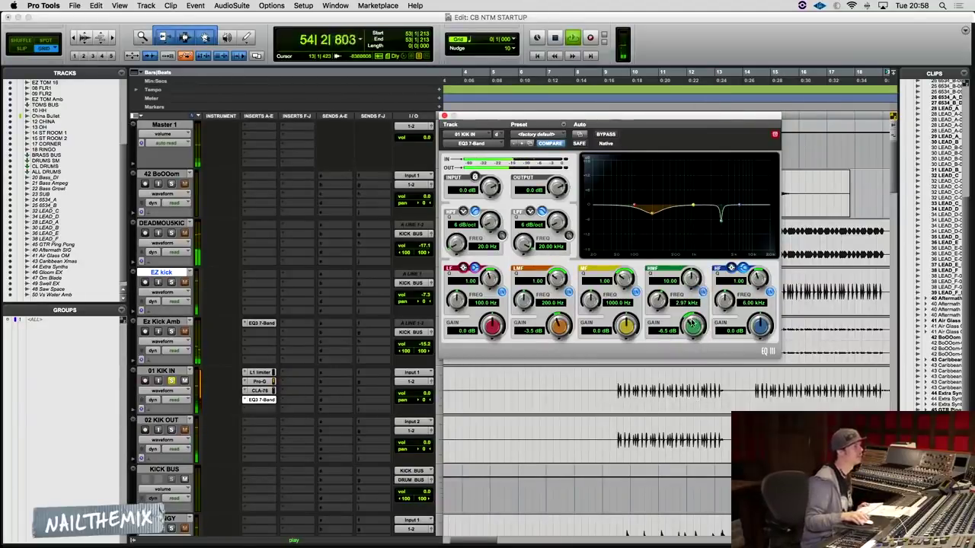
pyautogui.click(702, 292)
pyautogui.click(702, 293)
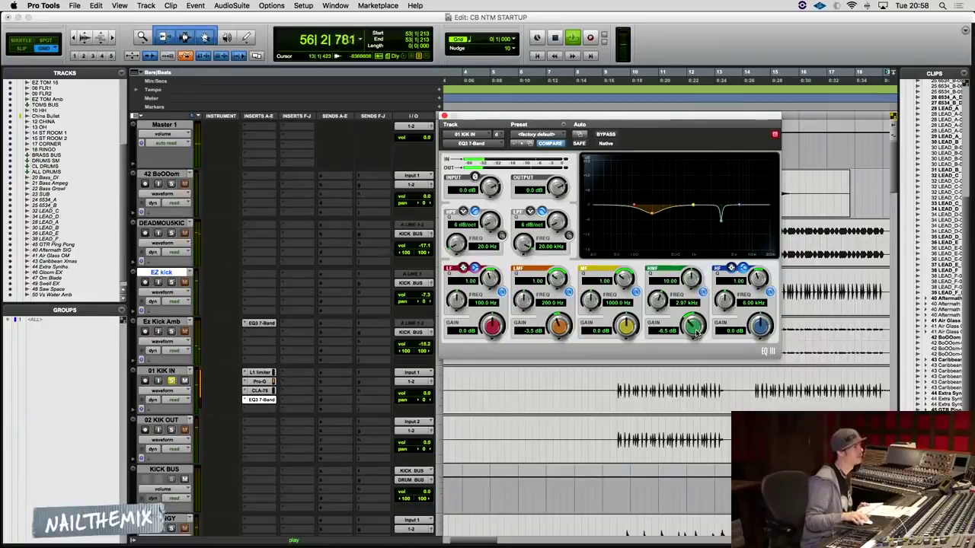
pyautogui.press('space')
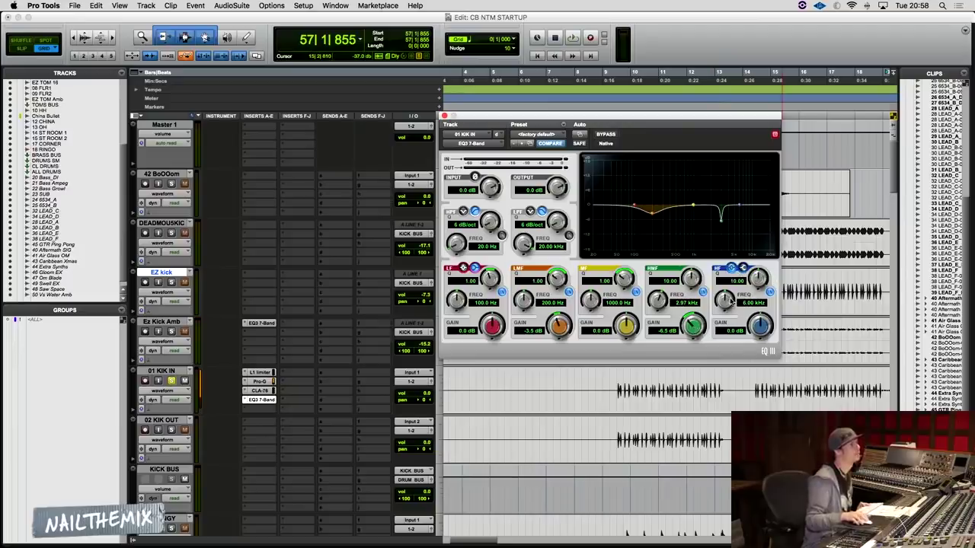
# - Sweep a boosted high band during playback, then set it as a narrow -5.7 dB cut at 3.85 kHz
pyautogui.press('space')
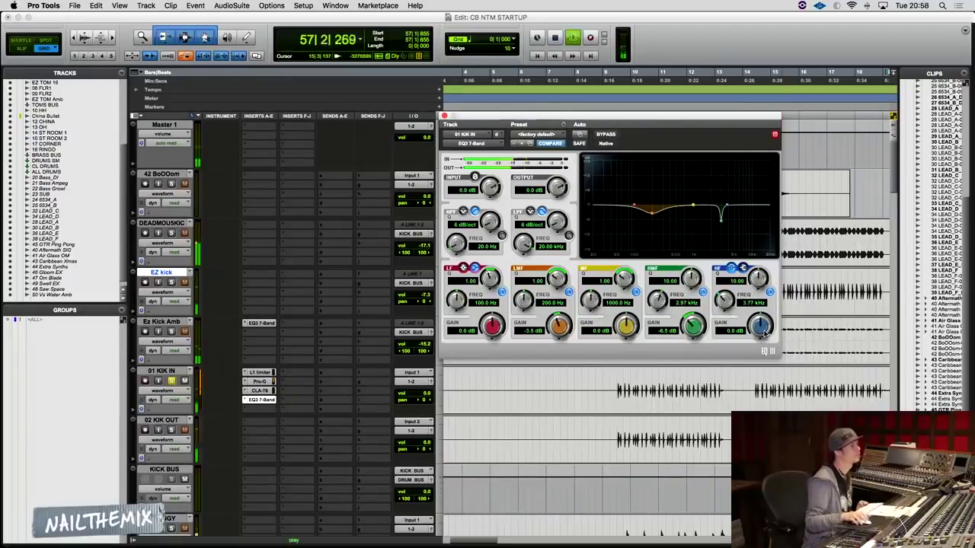
pyautogui.moveTo(728, 204); pyautogui.dragTo(726, 162)
pyautogui.press('space')
pyautogui.press('space')
pyautogui.press('space')
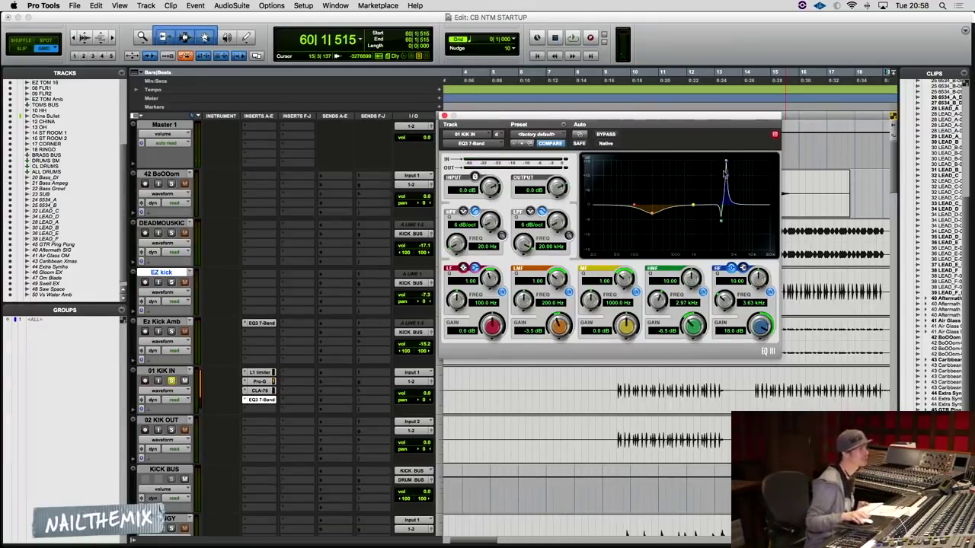
pyautogui.press('space')
pyautogui.moveTo(726, 162); pyautogui.dragTo(727, 162)
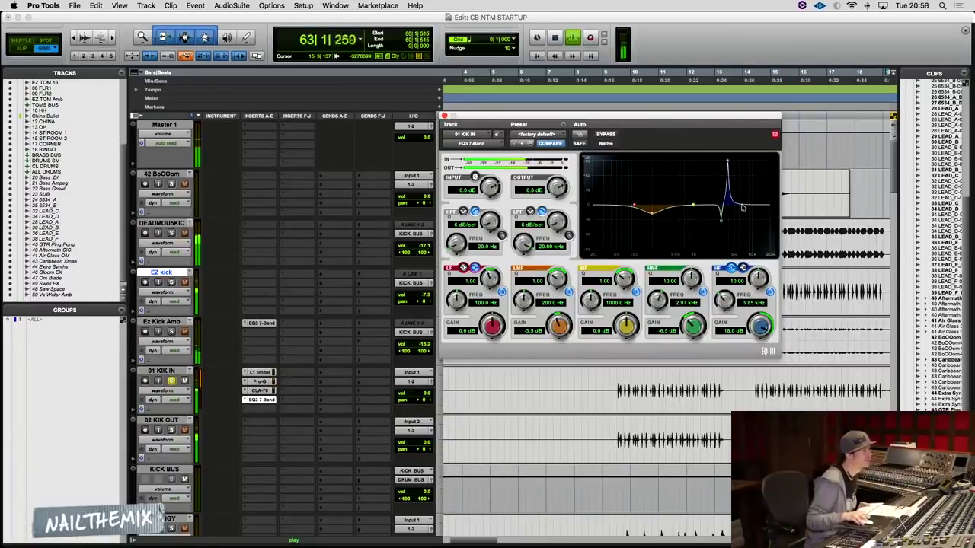
pyautogui.press('space')
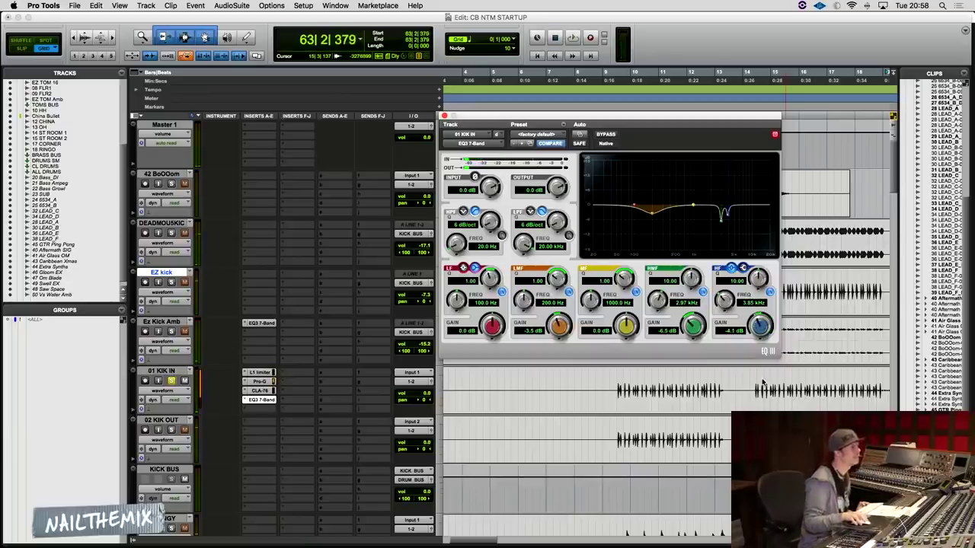
pyautogui.moveTo(760, 323); pyautogui.dragTo(759, 329)
pyautogui.press('space')
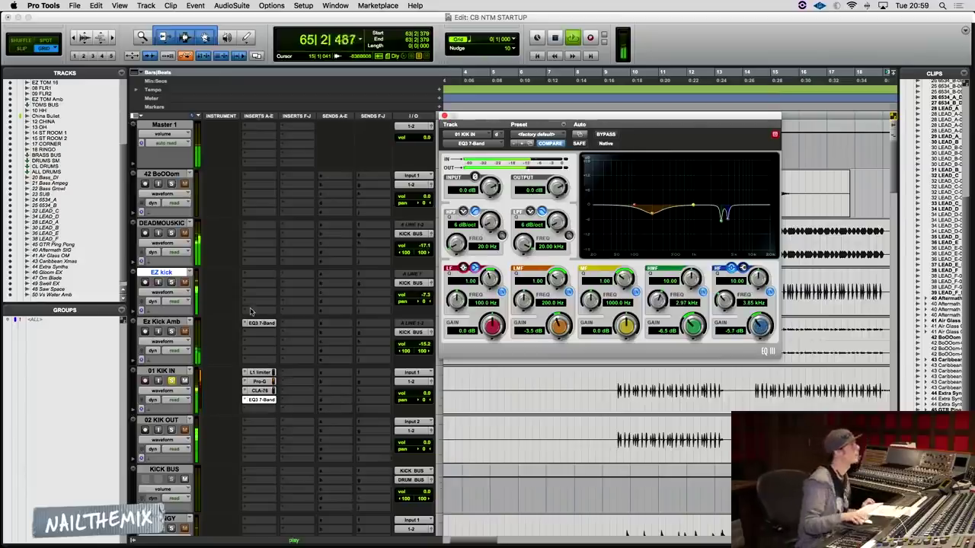
# - A/B the 01 KIK IN plug-ins by toggling bypass all, then close the EQ3 window
pyautogui.click(172, 371)
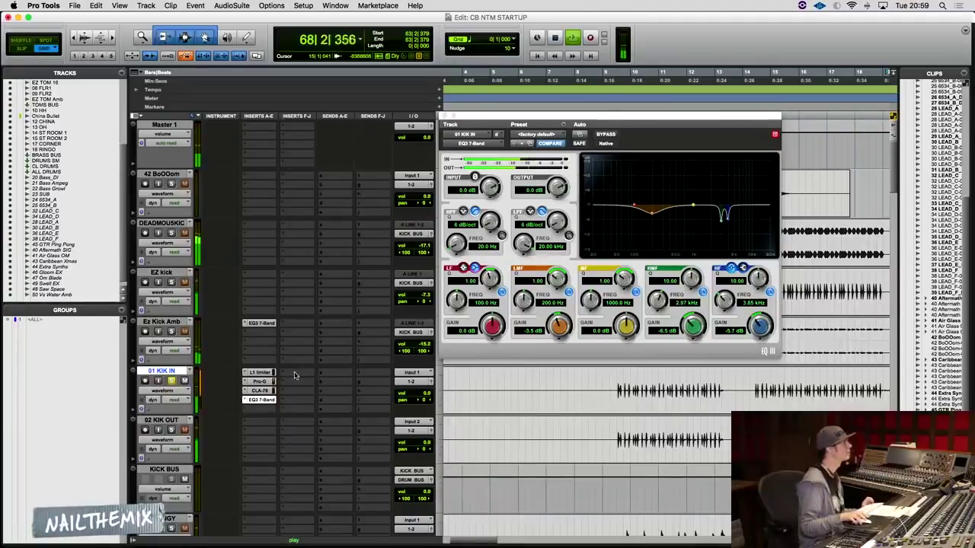
pyautogui.hotkey('shift', 'a')
pyautogui.hotkey('shift', 'a')
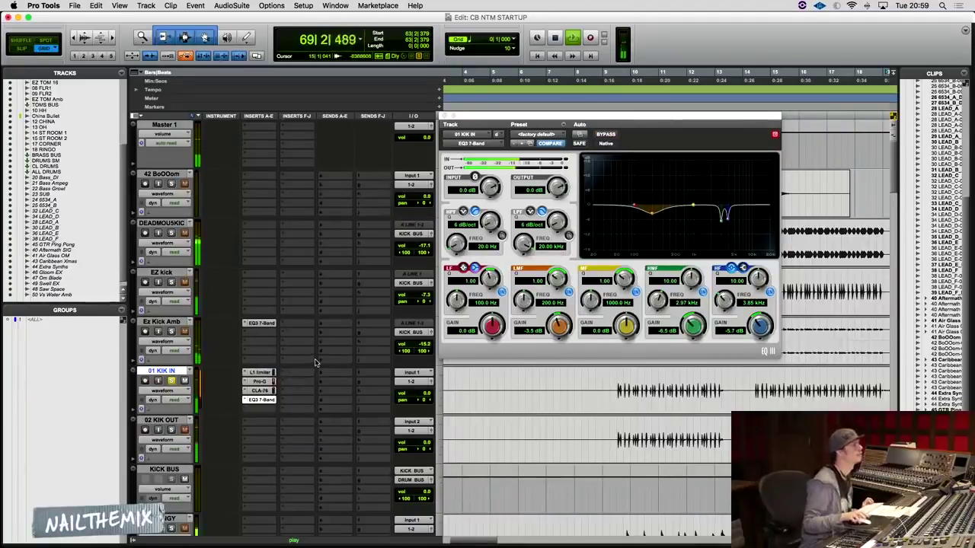
pyautogui.hotkey('shift', 'a')
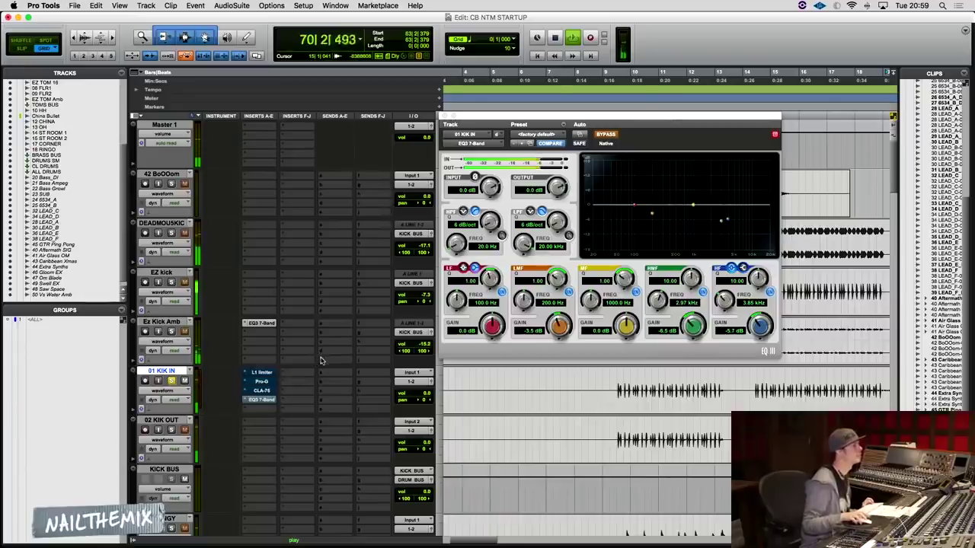
pyautogui.hotkey('shift', 'a')
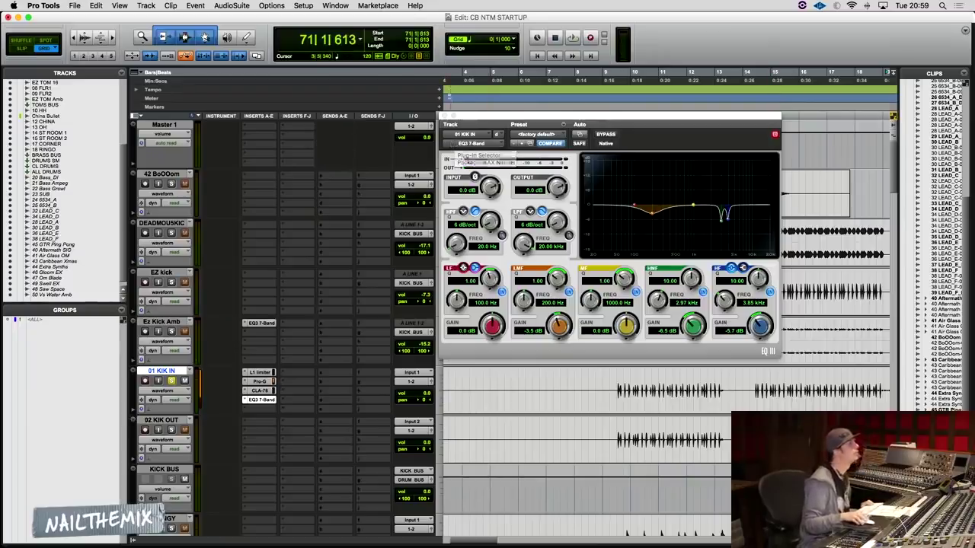
pyautogui.click(447, 117)
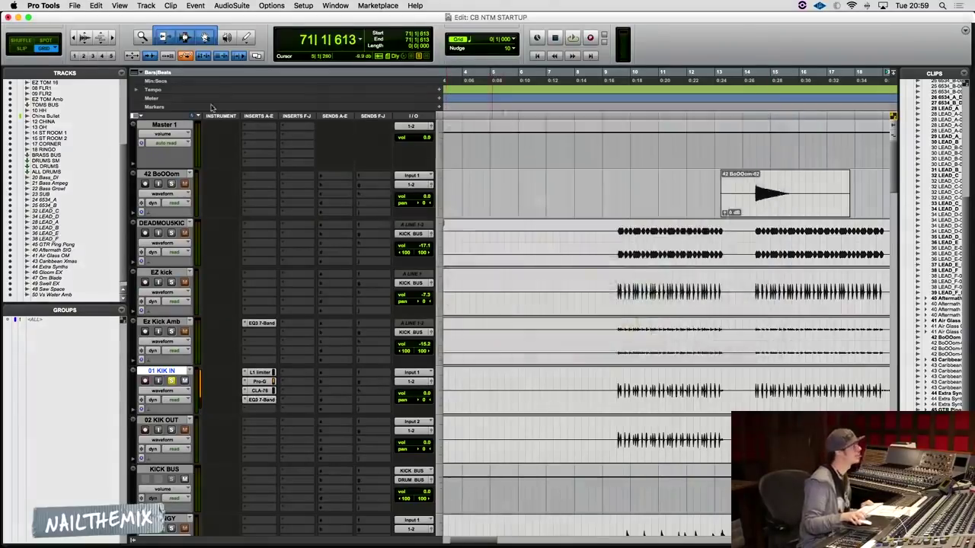
# - On 01 KIK IN's fifth insert, browse Dynamics plug-ins for UAD SSL E Channel Strip Legacy (mono)
pyautogui.click(263, 412)
pyautogui.moveTo(280, 430)
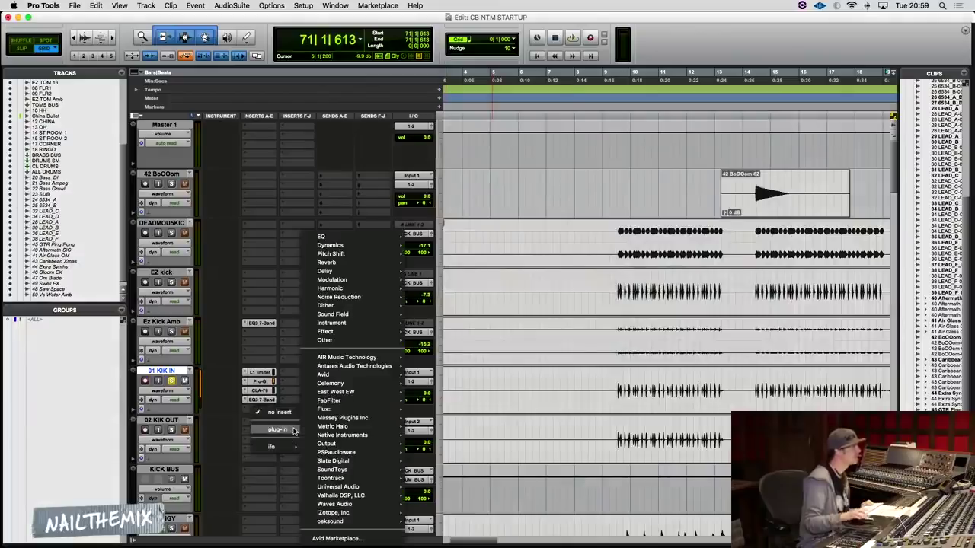
pyautogui.moveTo(357, 246)
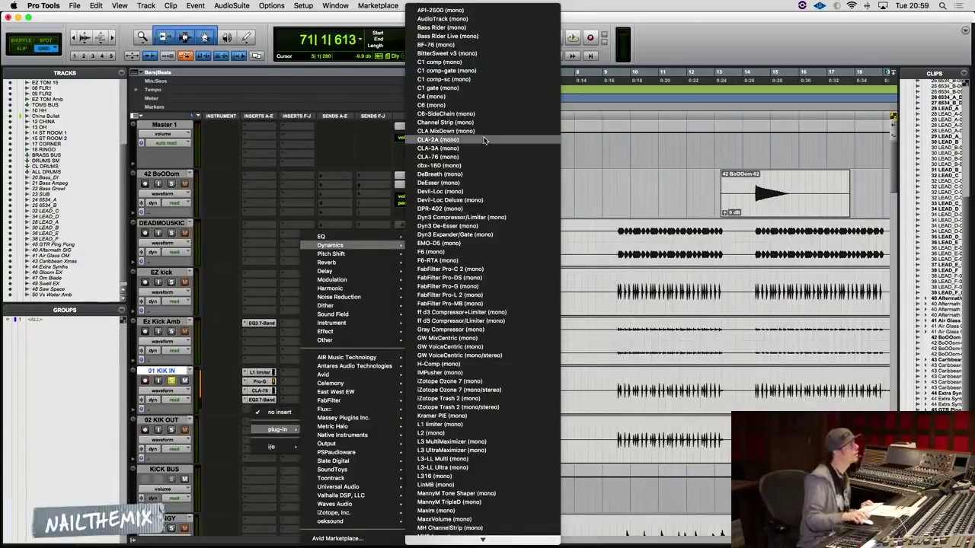
pyautogui.moveTo(514, 546)
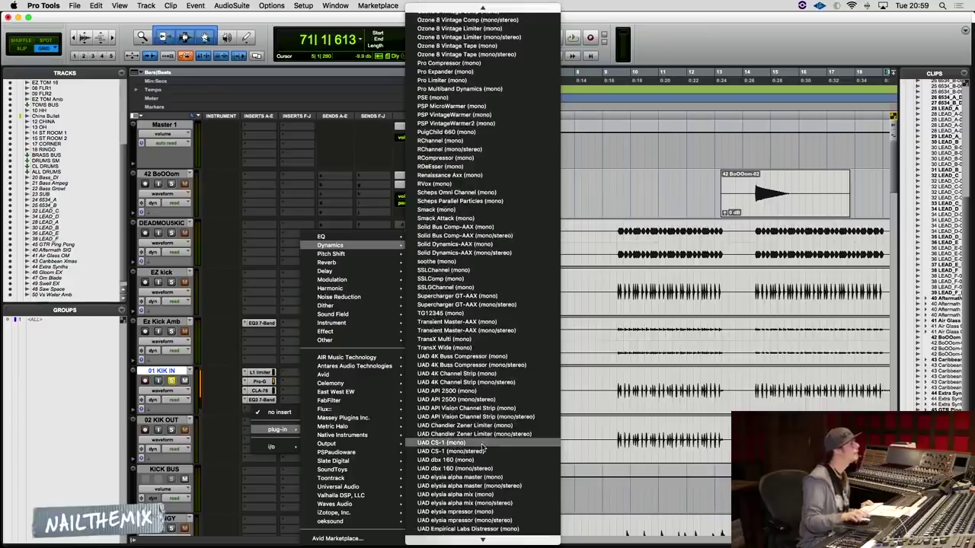
pyautogui.moveTo(482, 540)
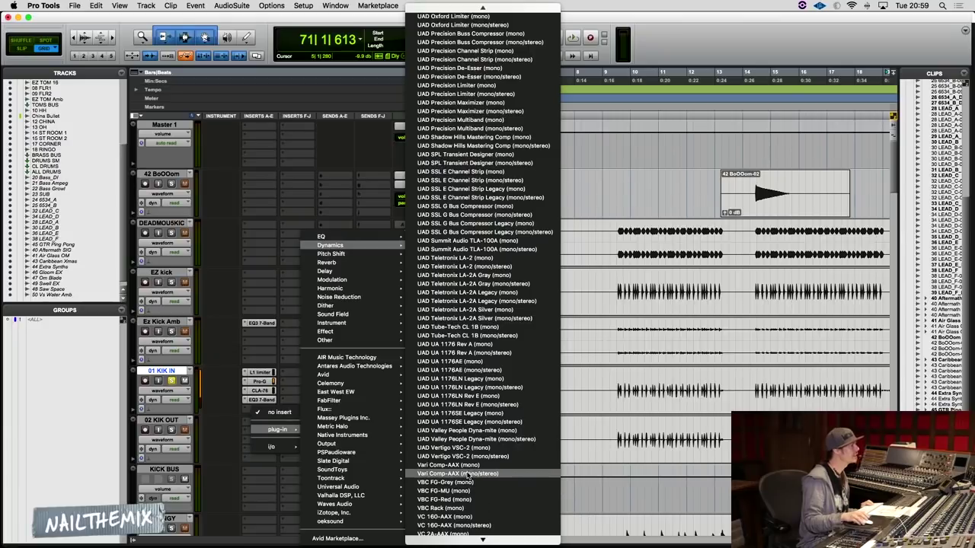
pyautogui.scroll(-3, 467, 474)
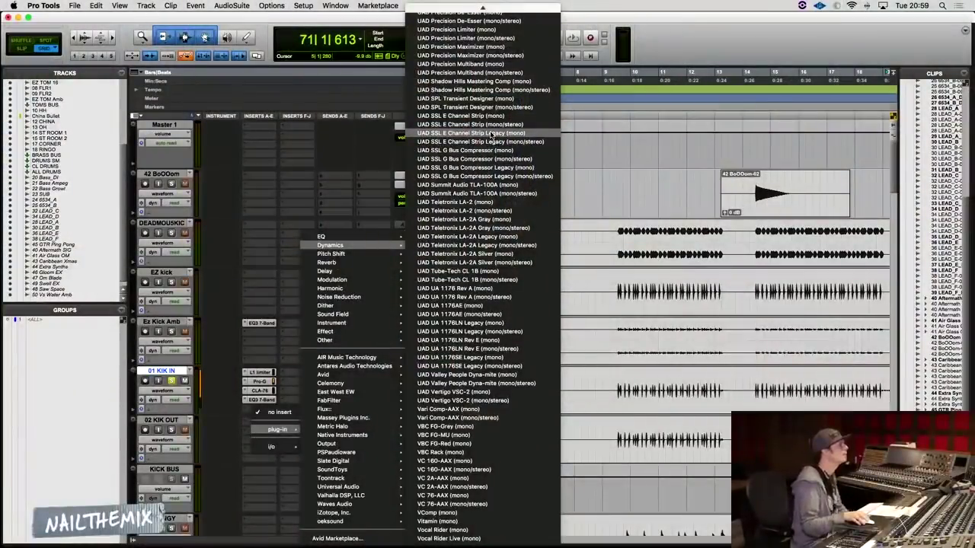
# - Load UAD SSL E Channel Strip Legacy (mono) onto insert E of 01 KIK IN
pyautogui.click(491, 134)
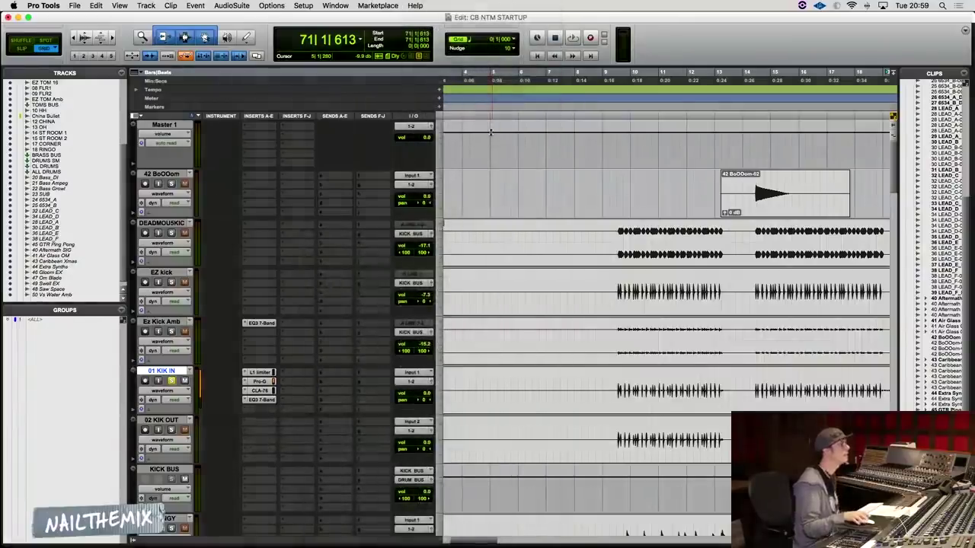